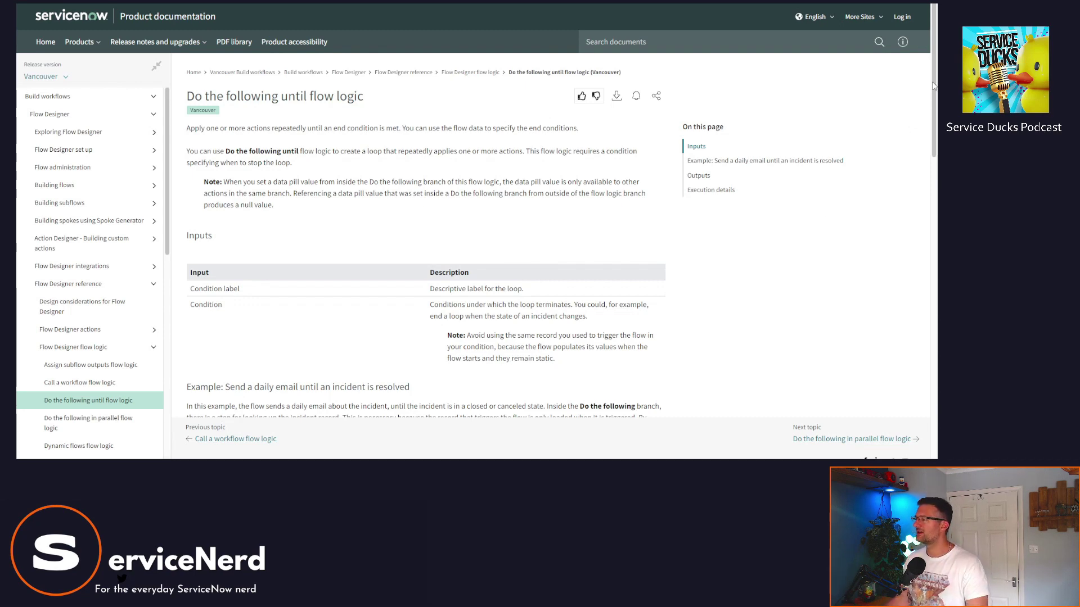
- Scroll the documentation to the 'Example: Send a daily email until an incident is resolved' diagram
left_click_drag(933, 85, 933, 162)
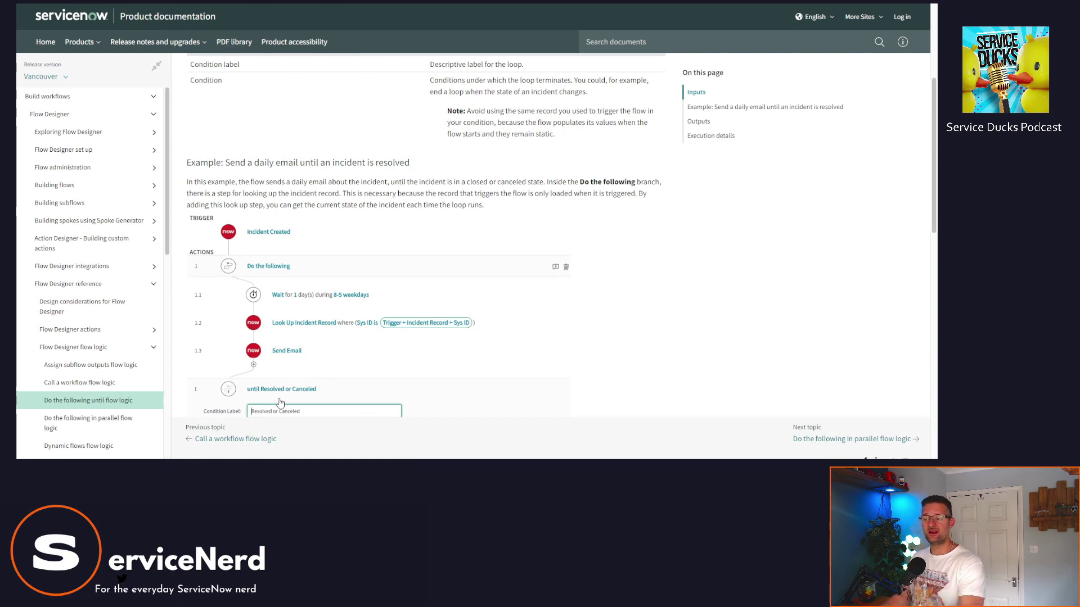
- Scroll down to the example's Condition 1 row, which defines when the loop ends
scroll(674, 236, "down", 1)
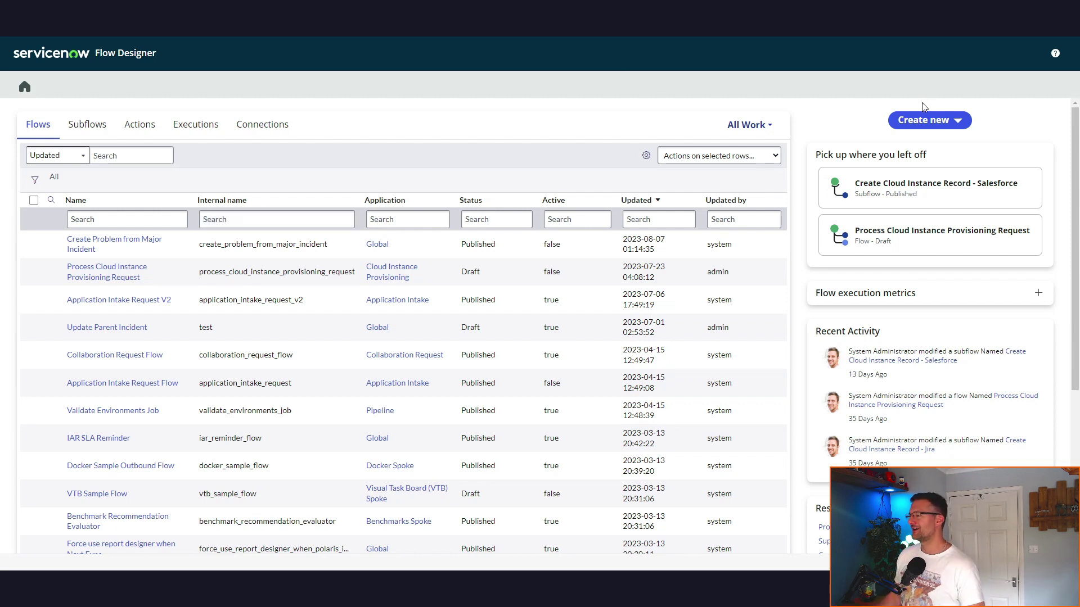
- Create a flow called 'Do the following until demo' from Create new > Flow and submit it
left_click(920, 125)
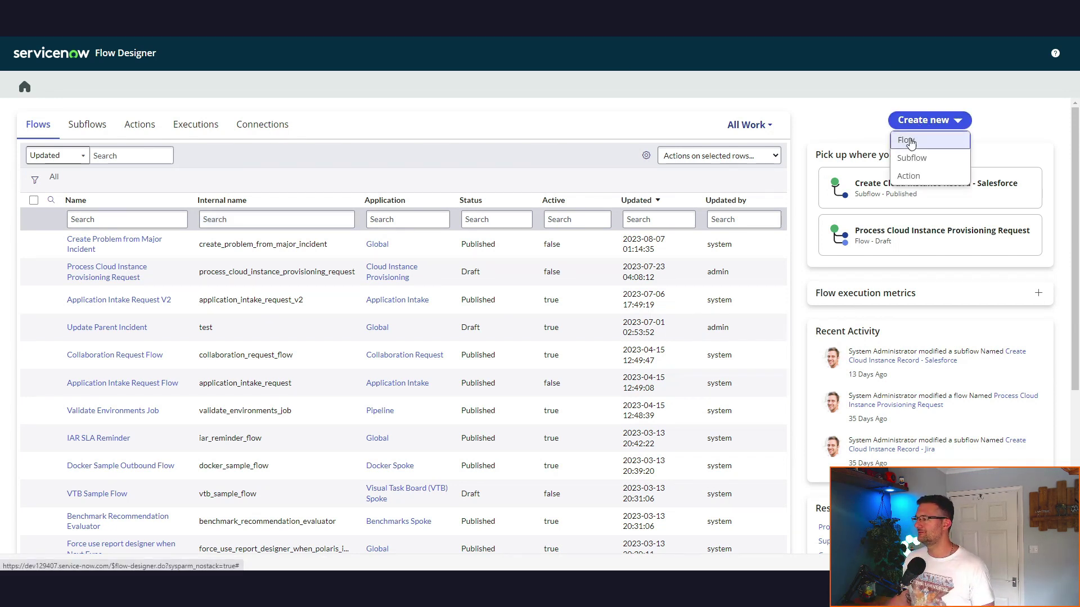
left_click(909, 140)
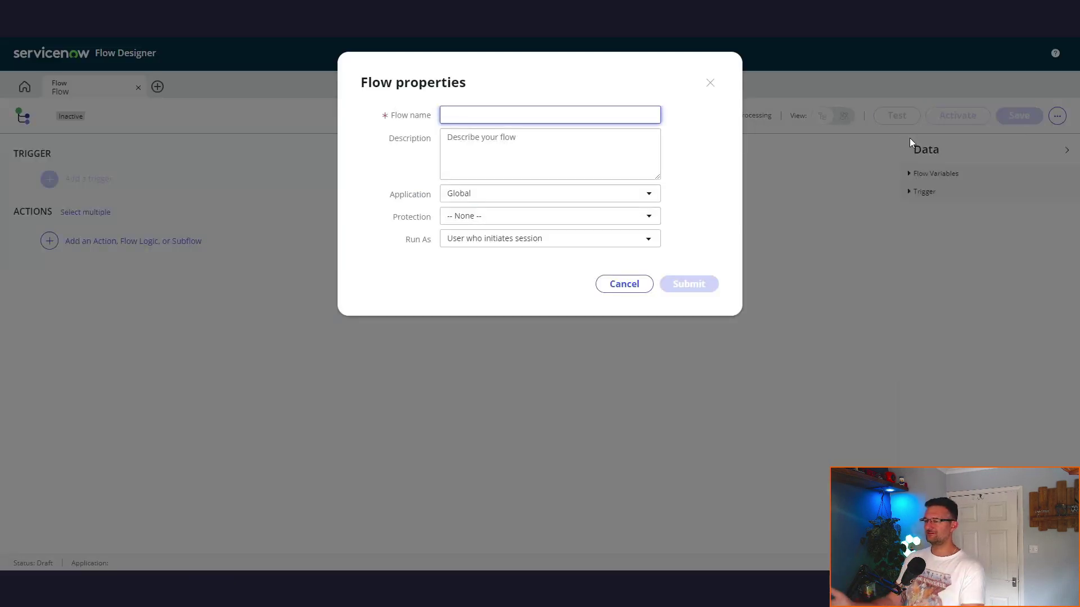
type("Do the following until test")
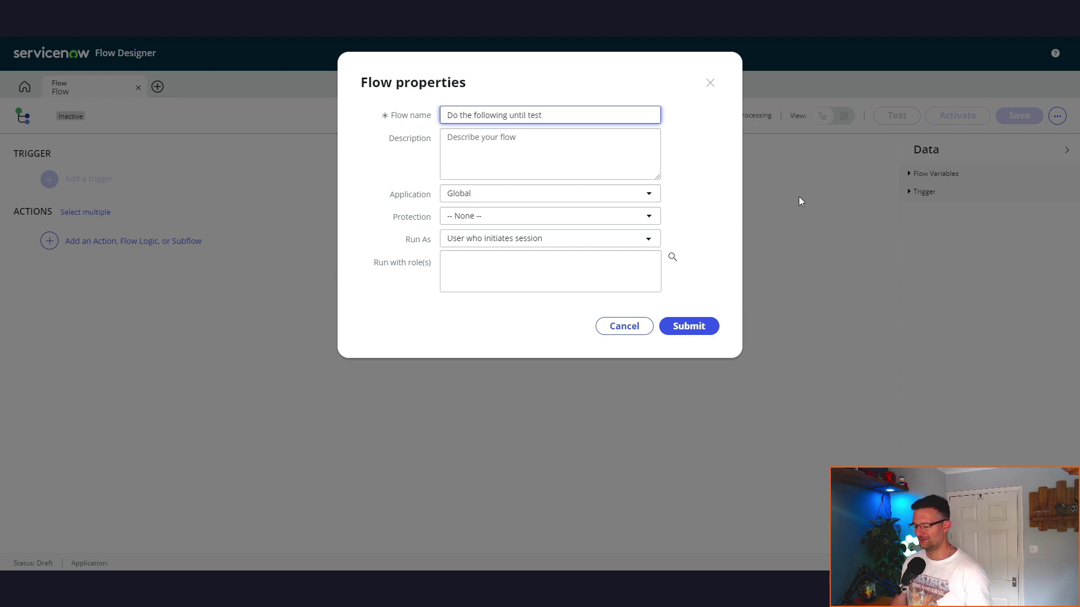
key("BackSpace")
key("BackSpace")
key("BackSpace")
key("BackSpace")
type("demo")
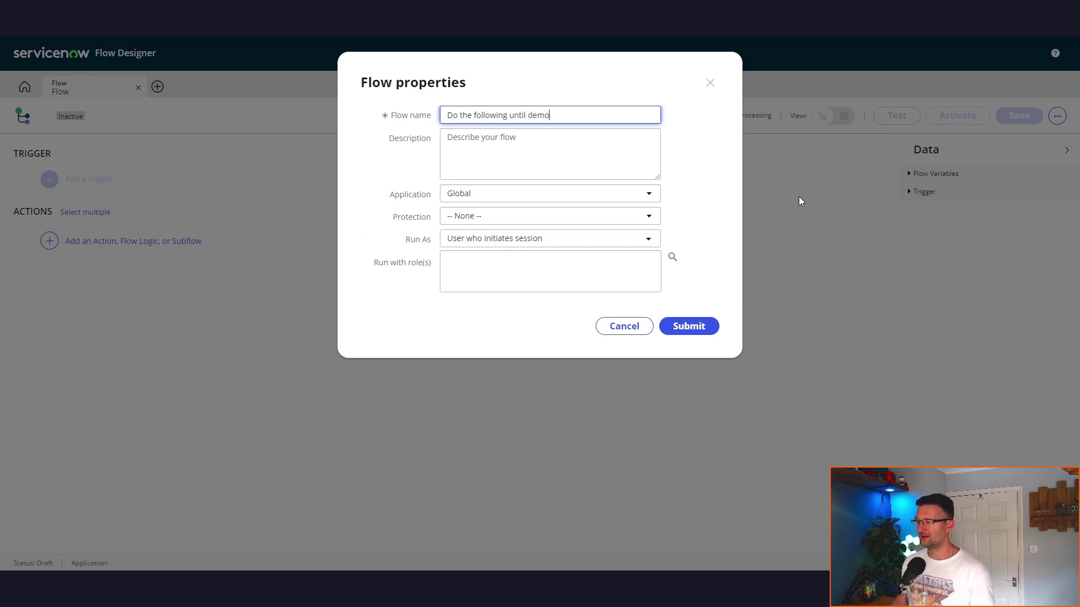
left_click(696, 329)
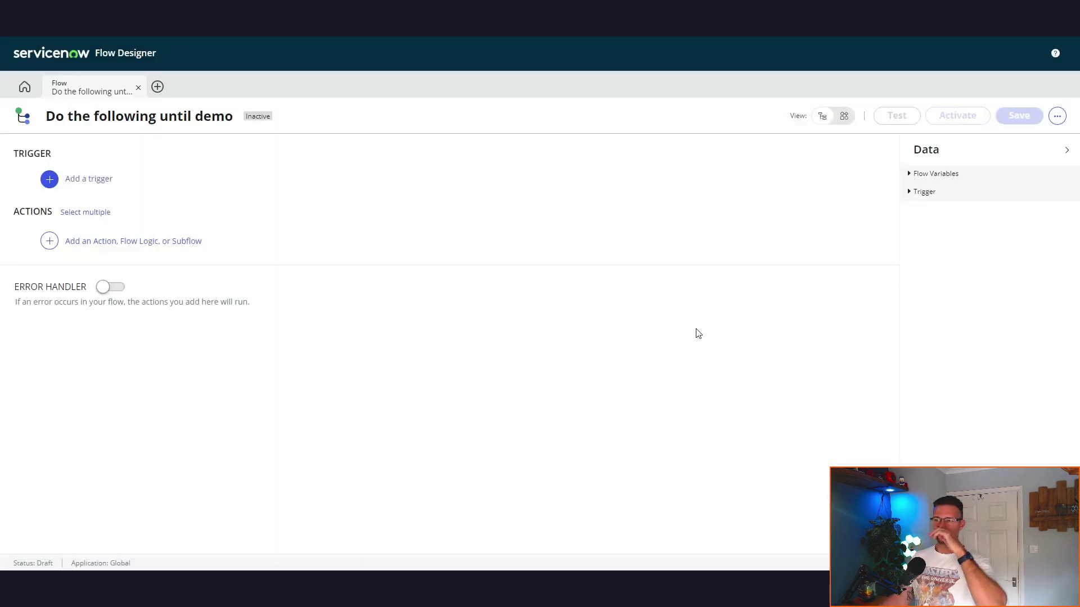
- Set the trigger to record Created on the Approval [sysapproval_approver] table
left_click(96, 178)
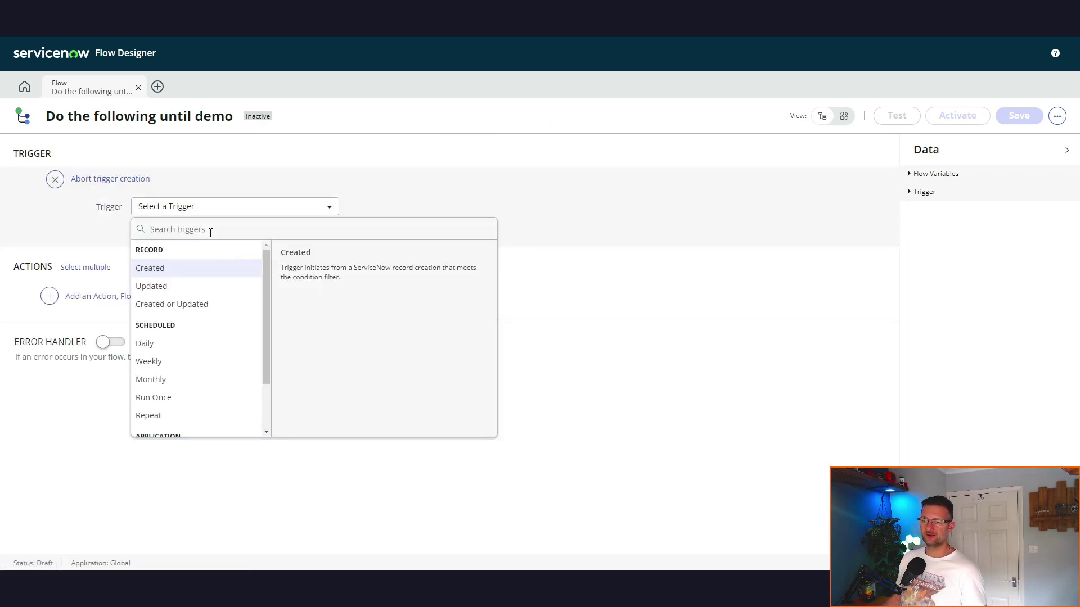
left_click(179, 271)
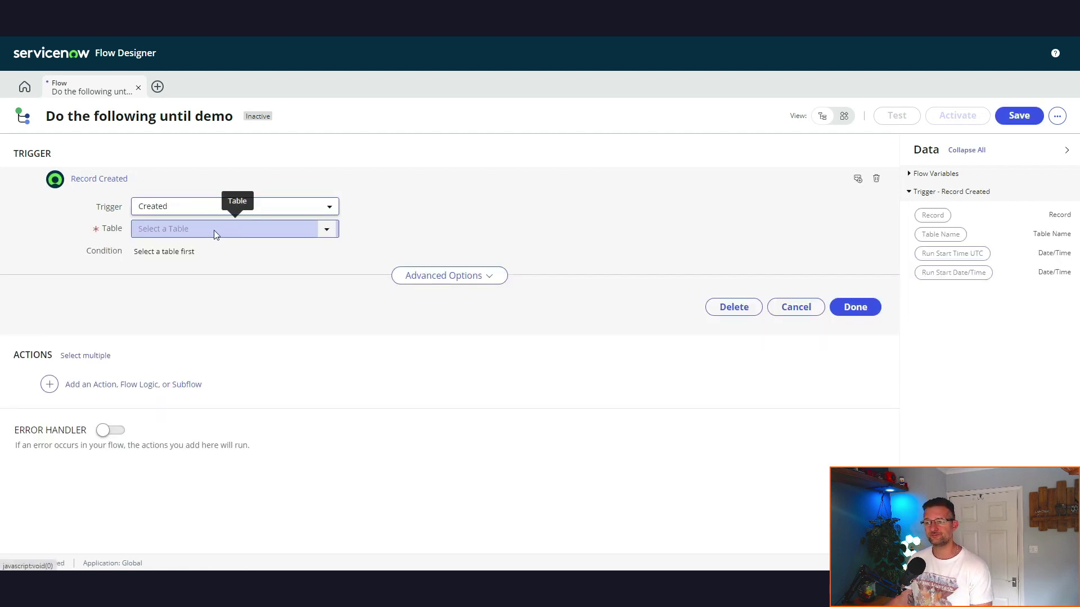
left_click(321, 236)
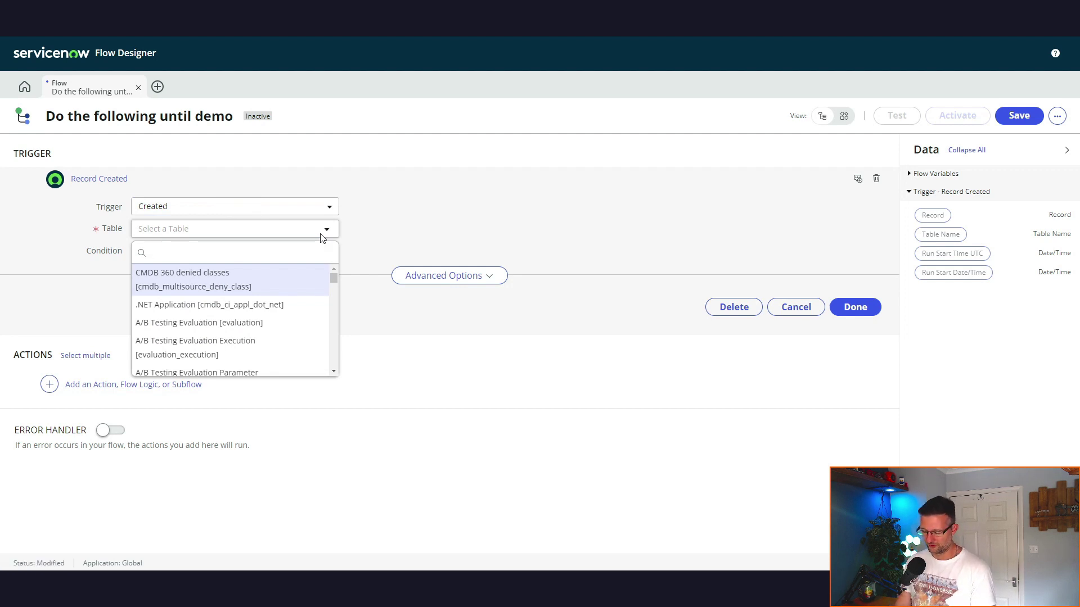
type("approver")
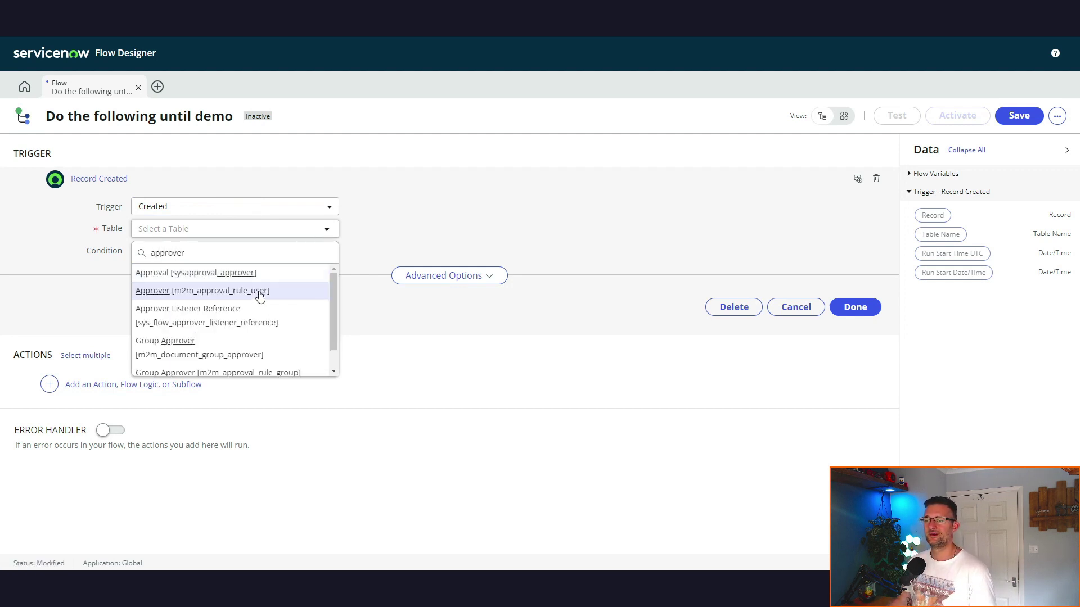
key("Return")
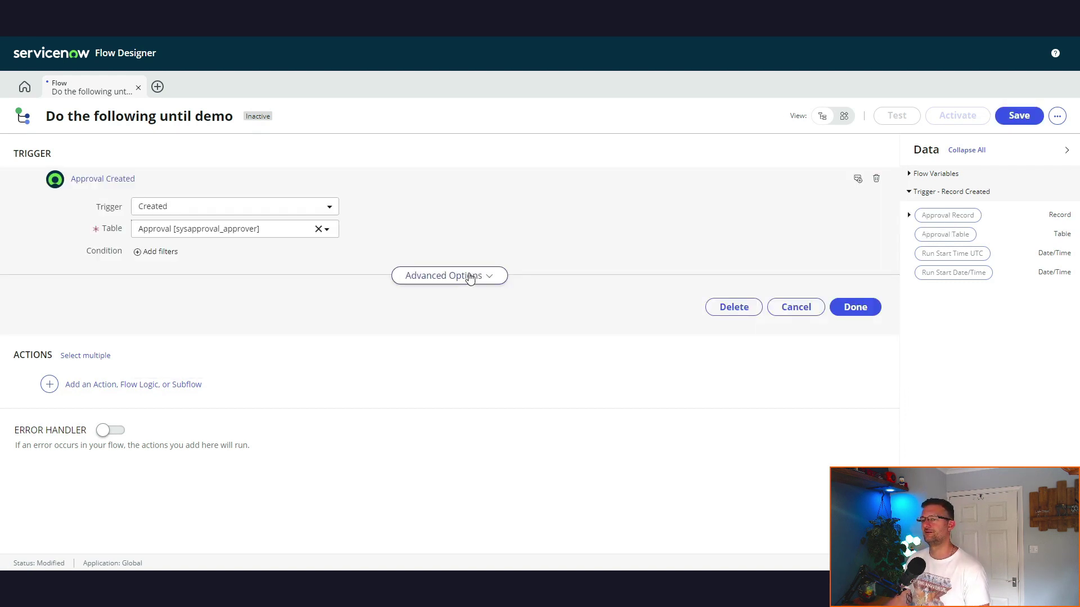
left_click(855, 307)
left_click(164, 242)
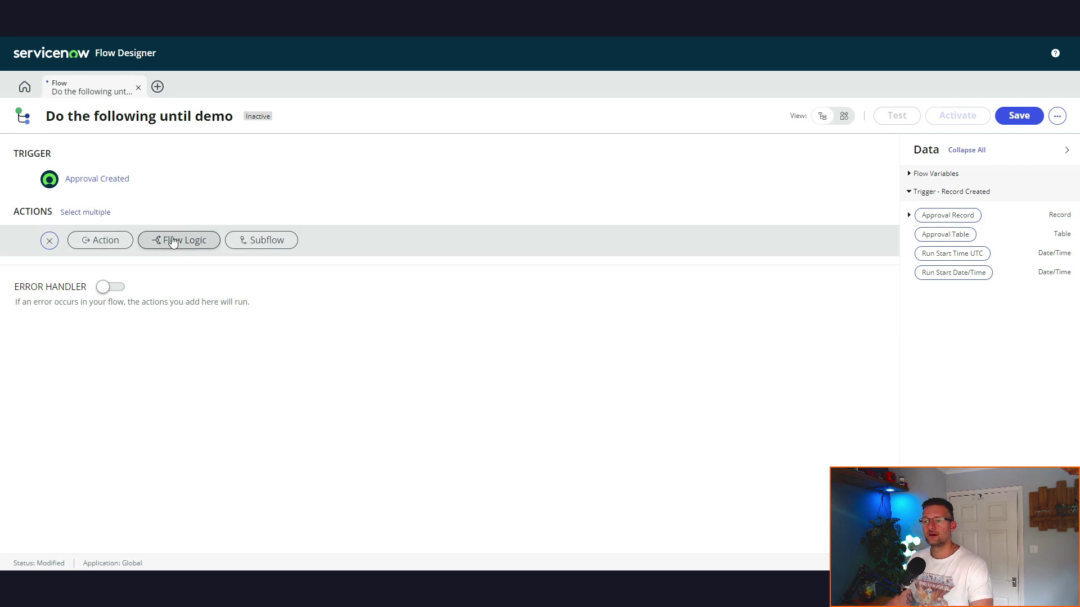
- Add a Do the following until loop whose Condition 1 is Trigger > Approval Record > State is Approved
left_click(188, 242)
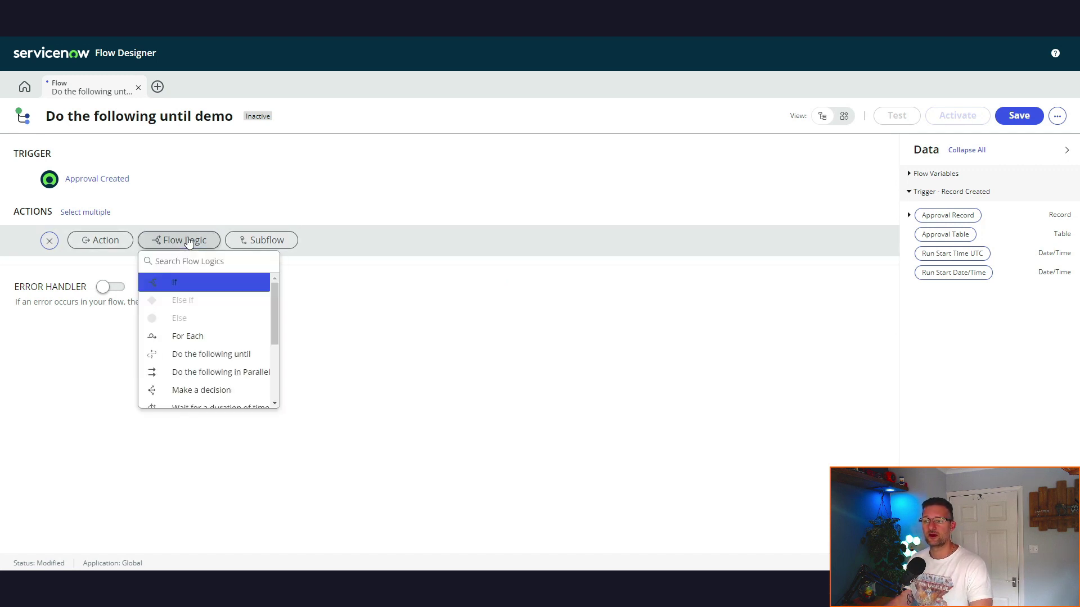
left_click(227, 358)
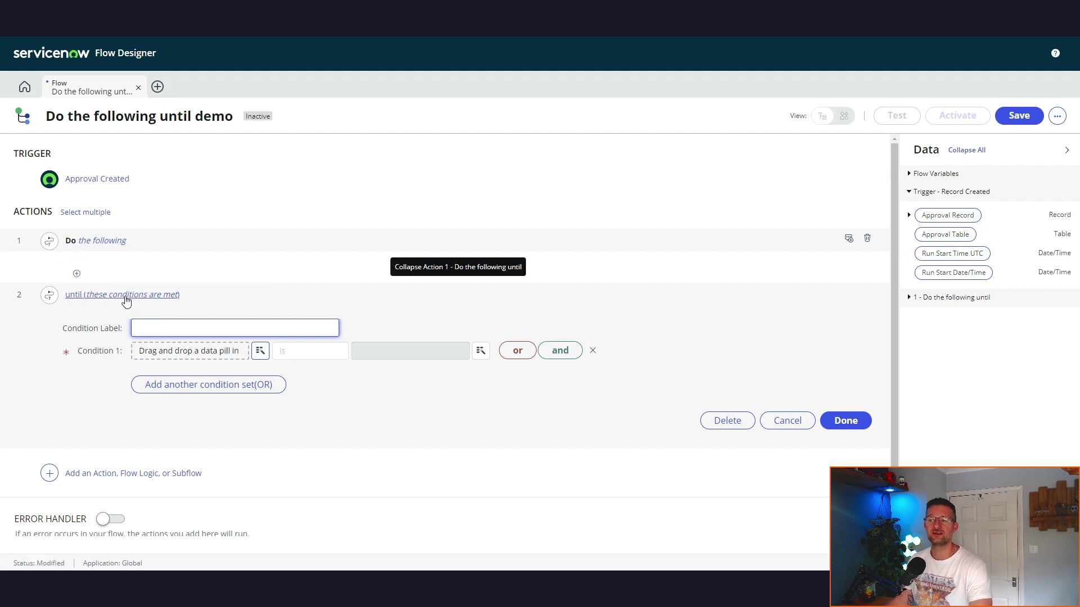
left_click(260, 351)
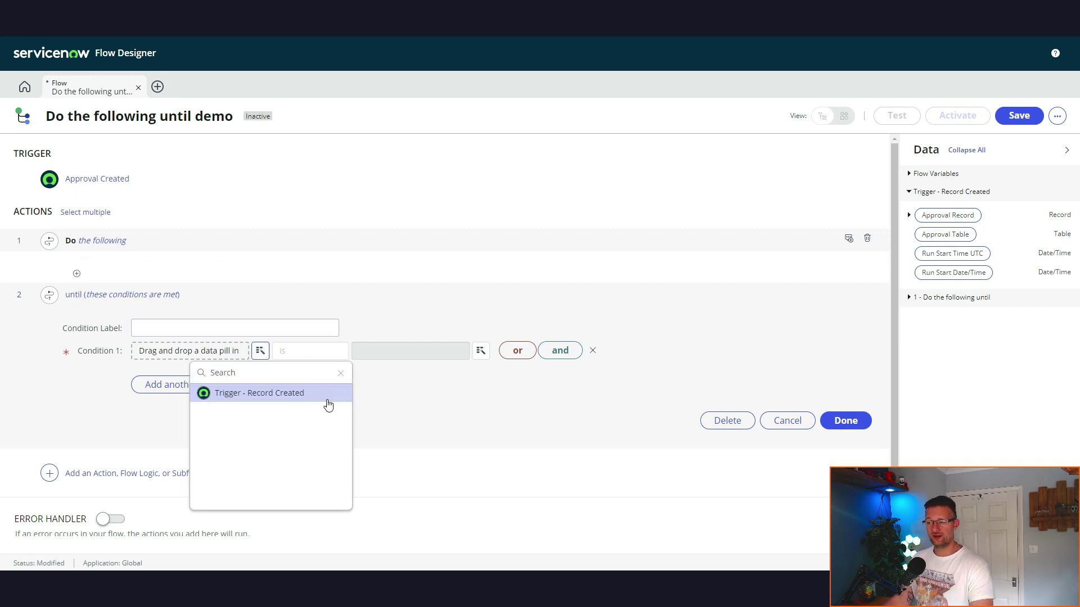
left_click(301, 393)
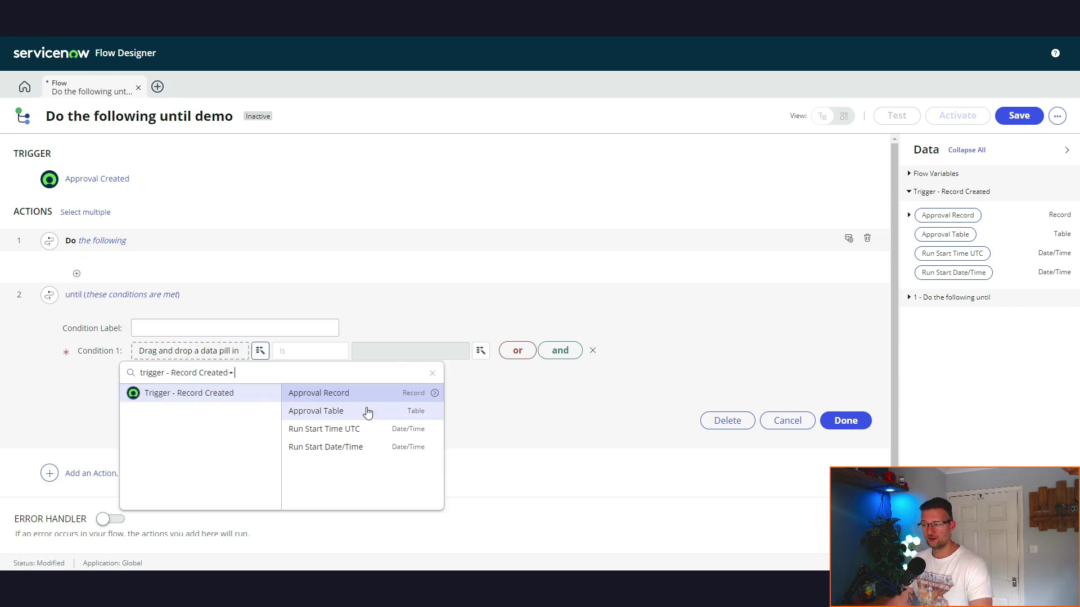
left_click(434, 394)
left_click_drag(540, 407, 535, 466)
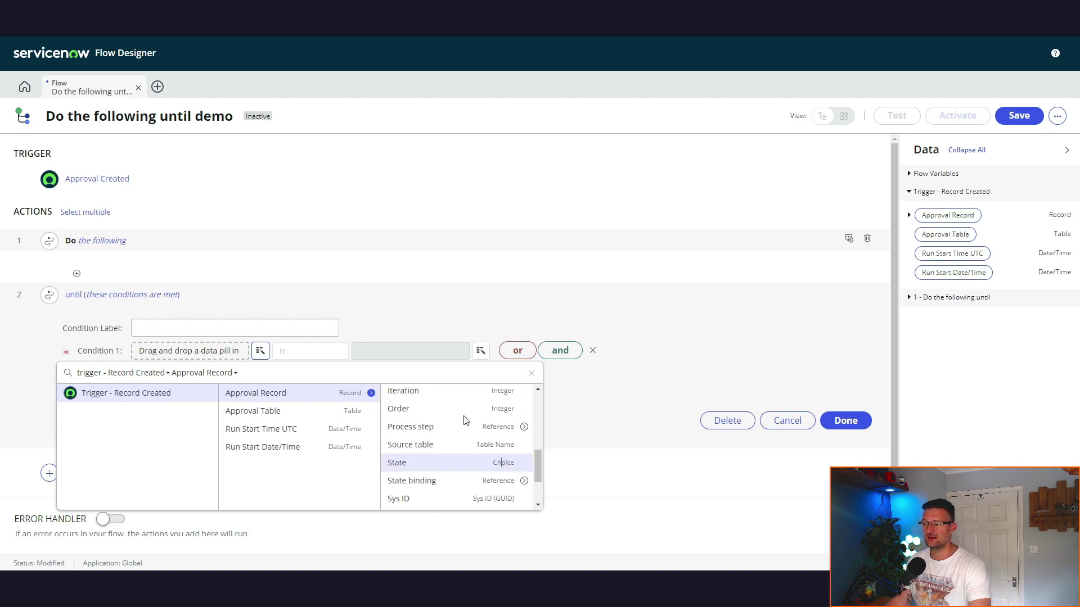
left_click(439, 462)
left_click(426, 352)
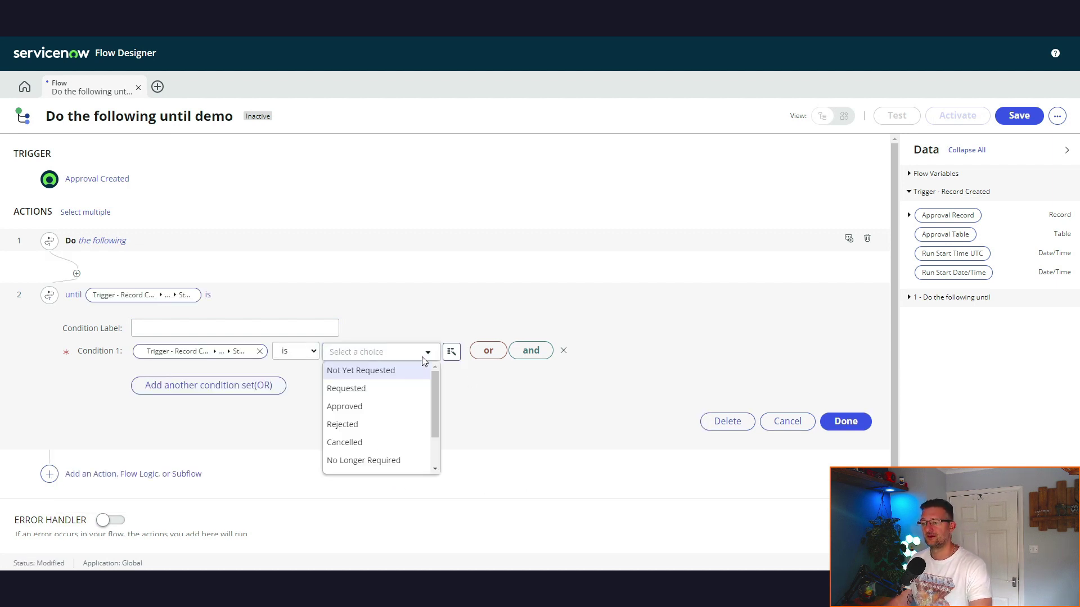
left_click(379, 406)
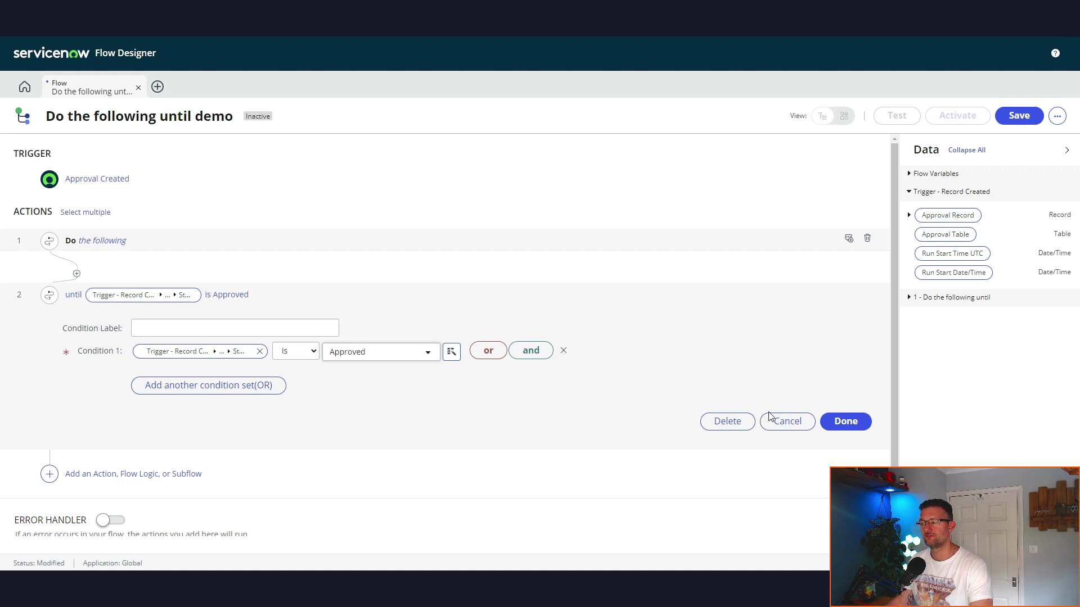
left_click(846, 423)
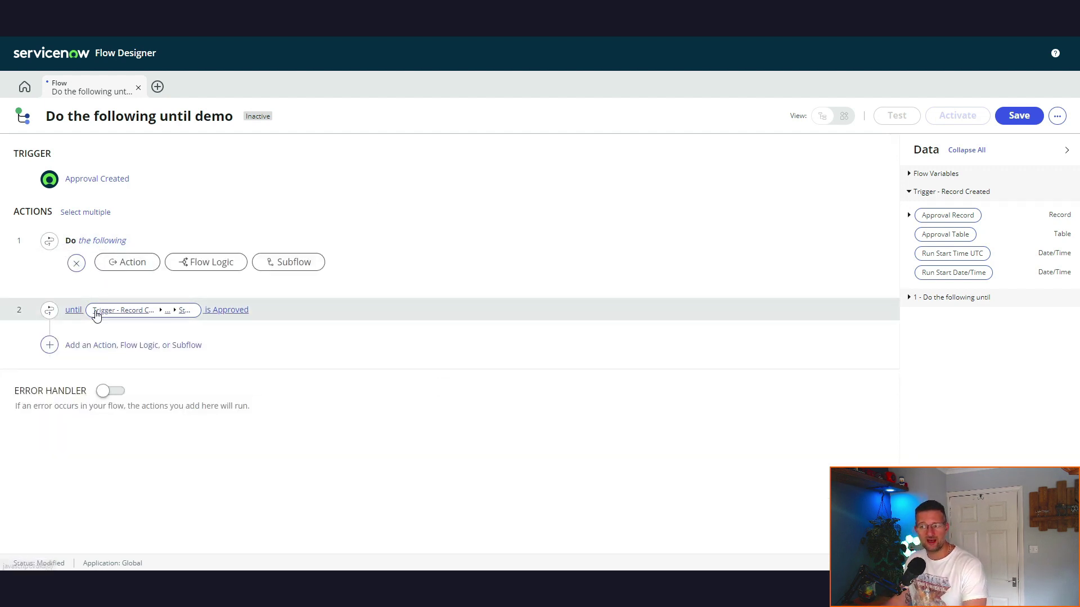
- Add the trigger condition State is Requested to the approval Created trigger
left_click(297, 185)
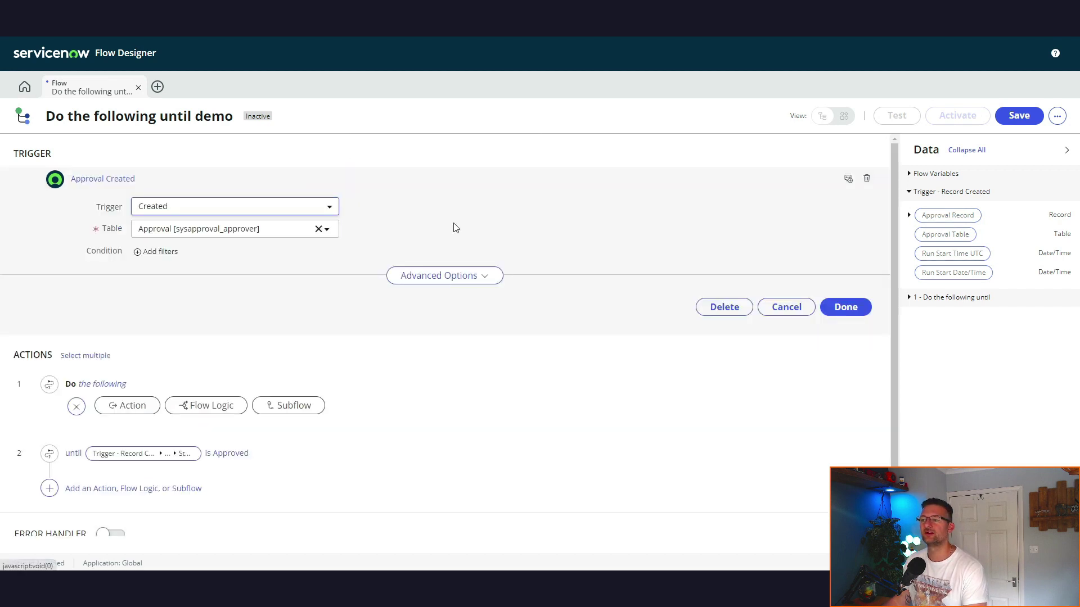
left_click(158, 251)
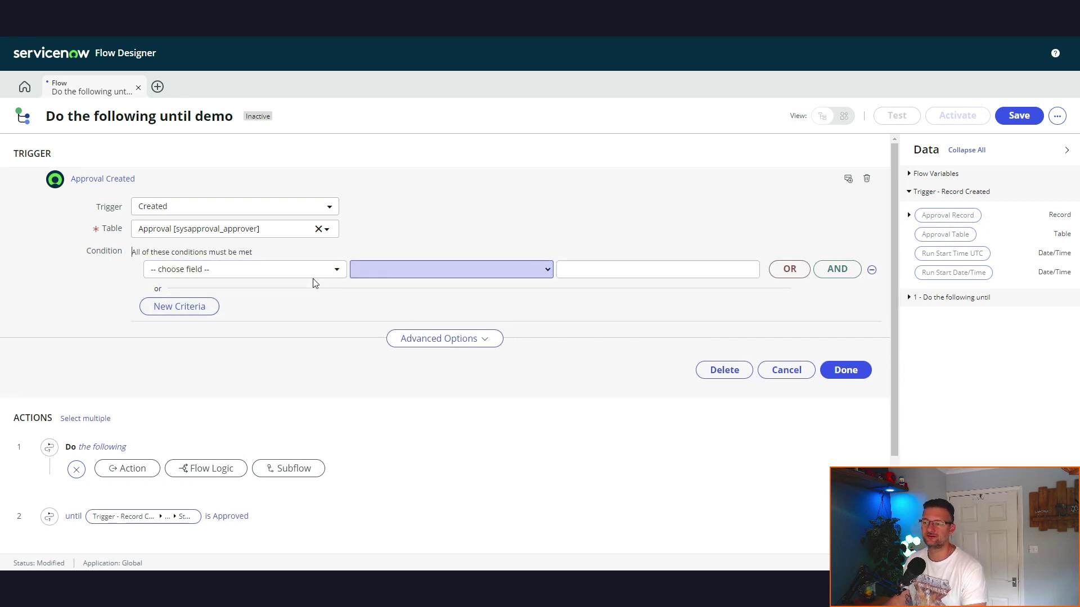
left_click(313, 280)
type("st")
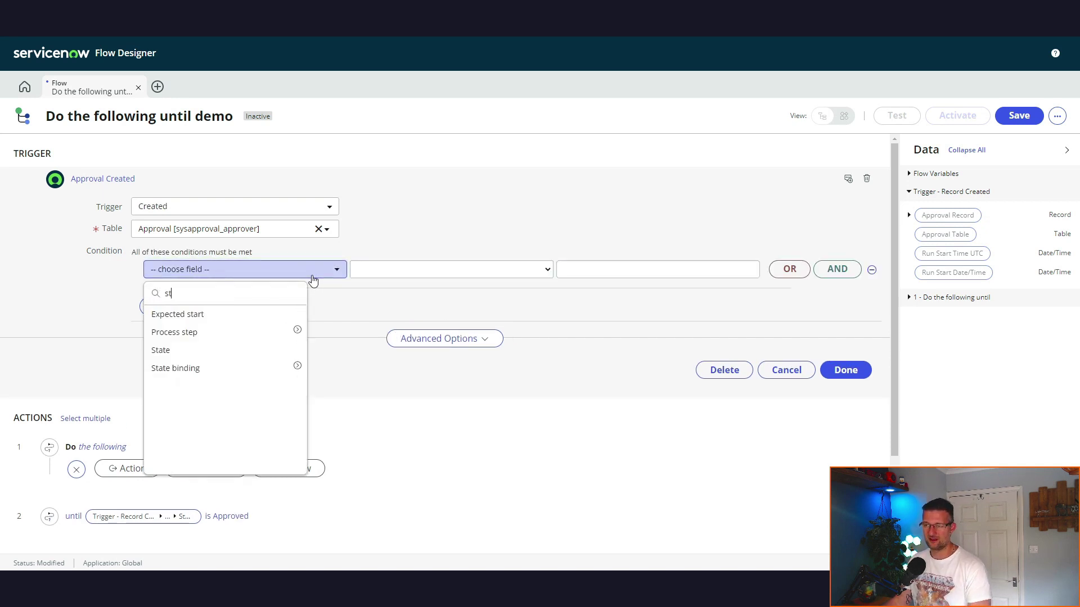
type("ate")
left_click(244, 311)
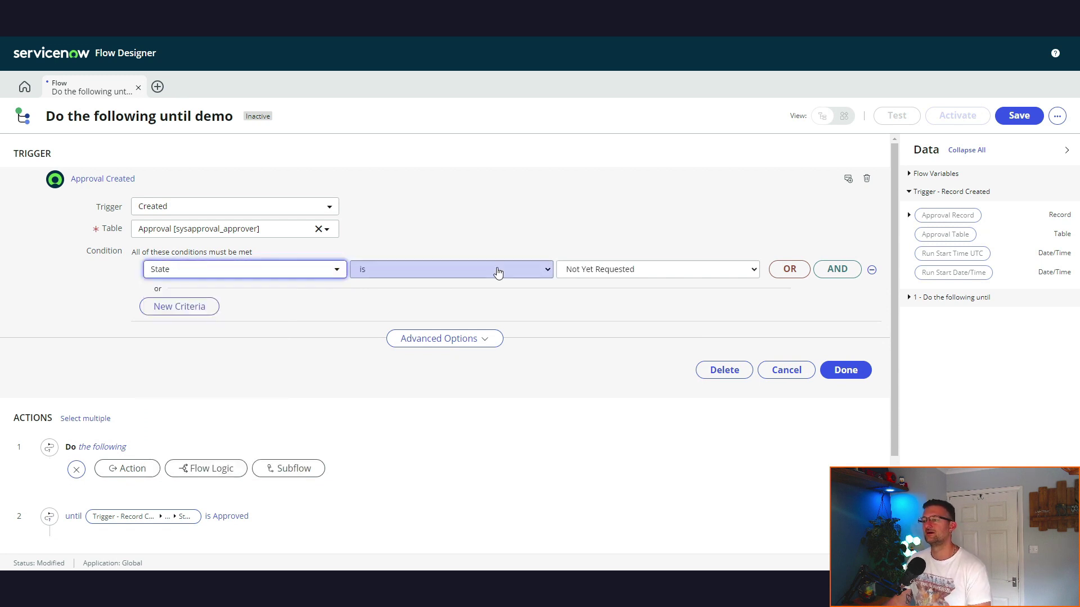
left_click(498, 272)
left_click(497, 272)
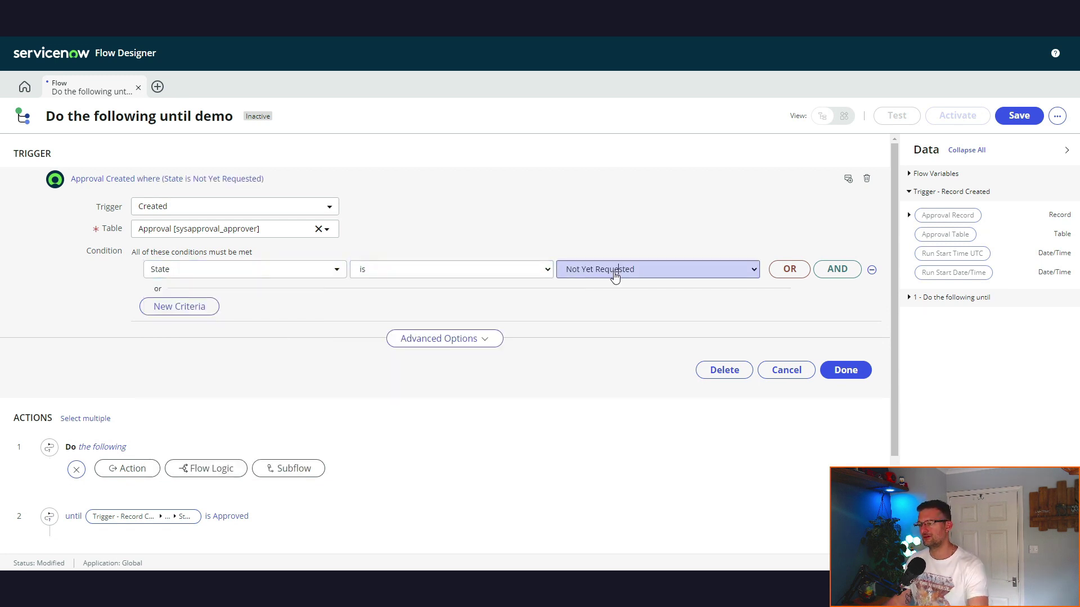
left_click(615, 275)
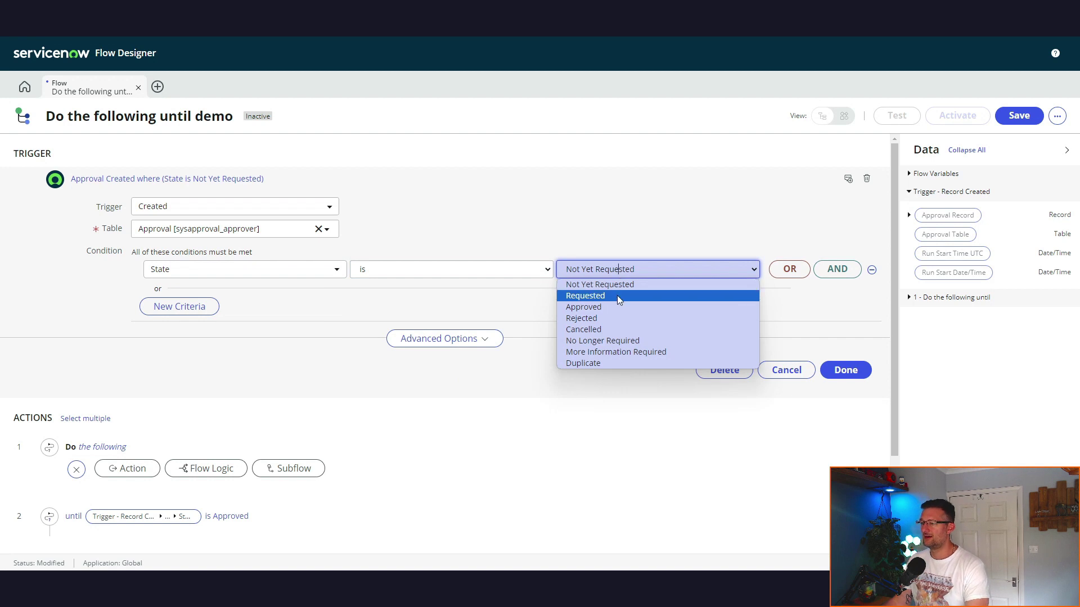
left_click(794, 323)
left_click(847, 371)
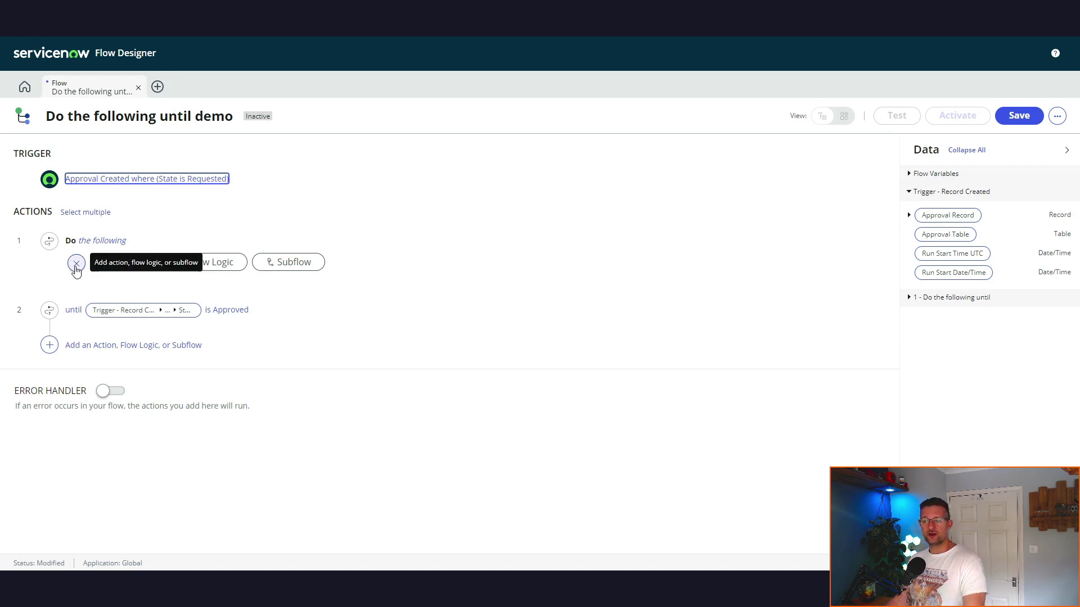
- Search the loop's actions for 'send', then change the search to 'email'
left_click(134, 269)
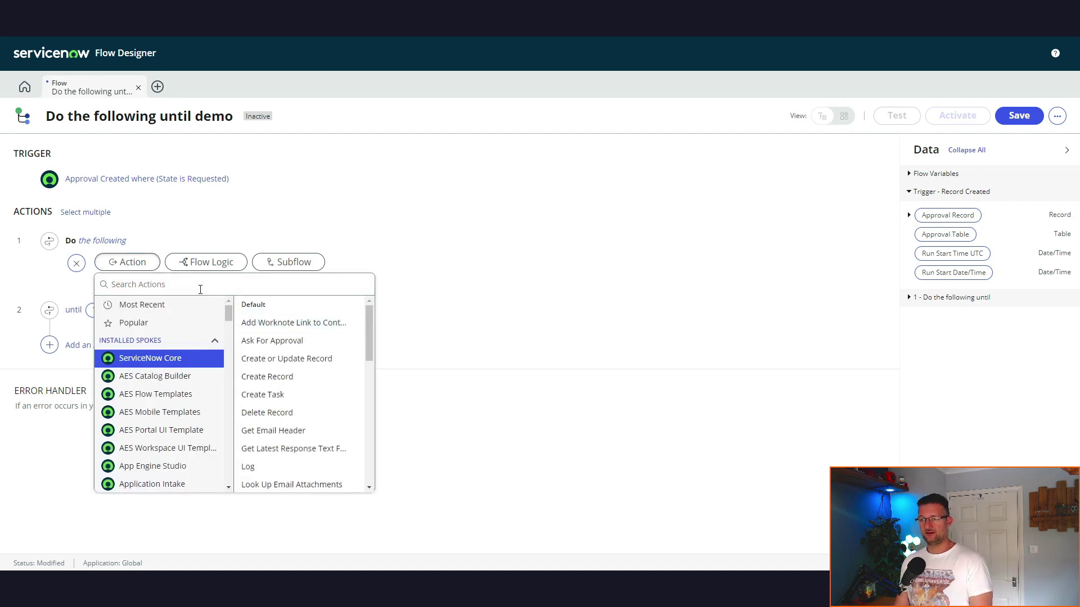
type("send")
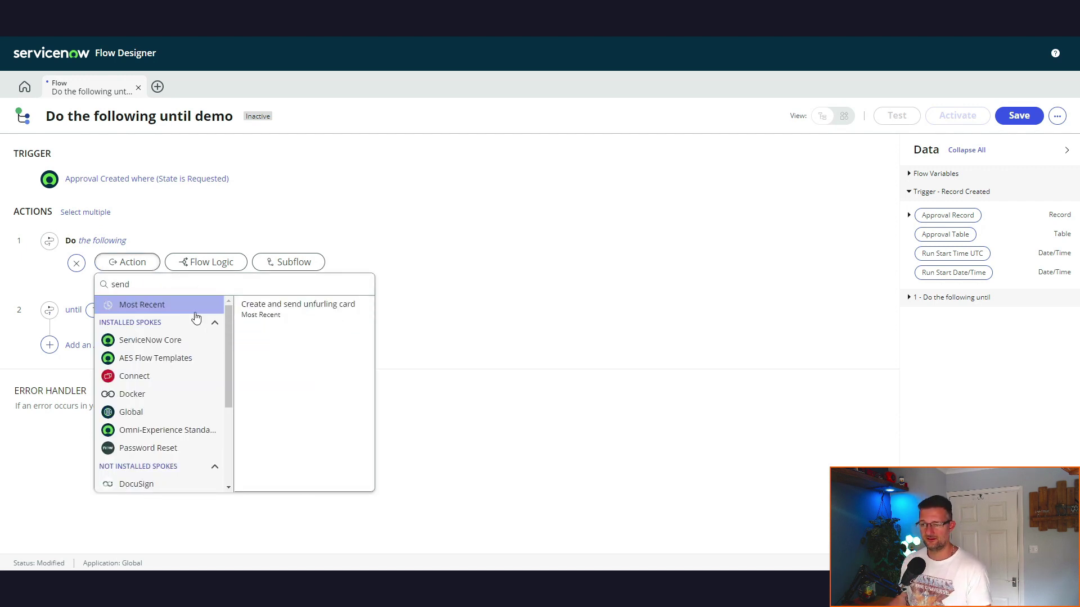
scroll(225, 381, "down", 3)
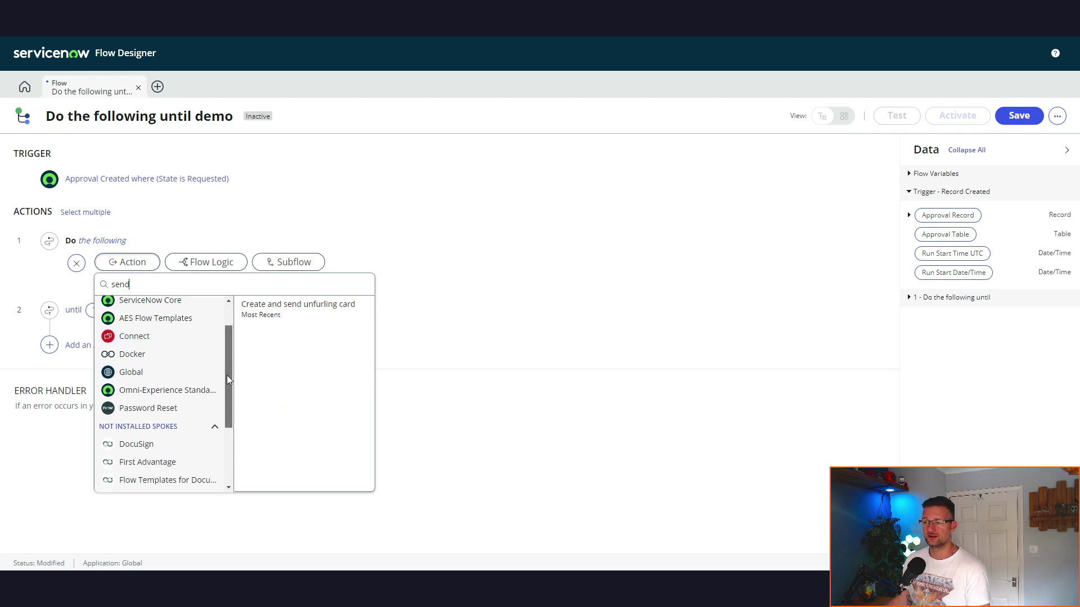
left_click(145, 288)
left_click_drag(146, 288, 93, 287)
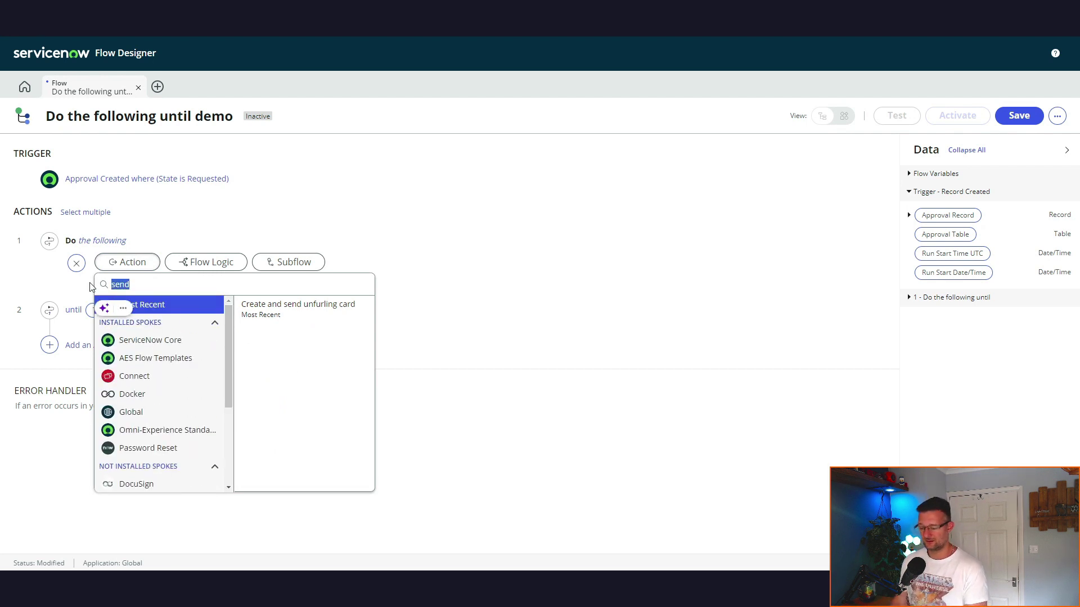
type("email")
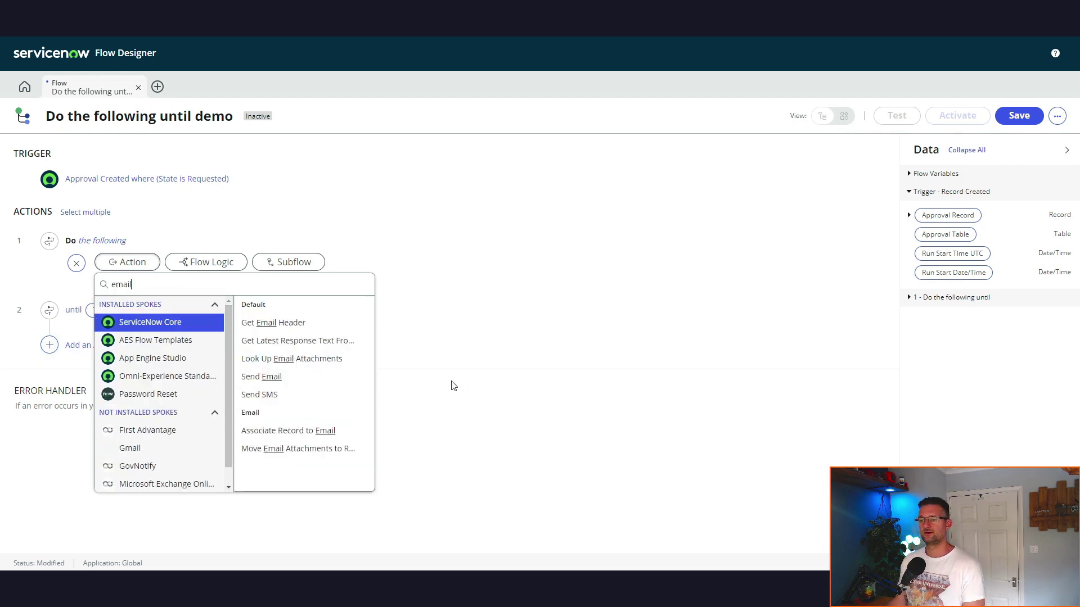
- Add Send Email to the loop, To Trigger > Approval Record > Approver, subject 'approve this'
left_click(357, 381)
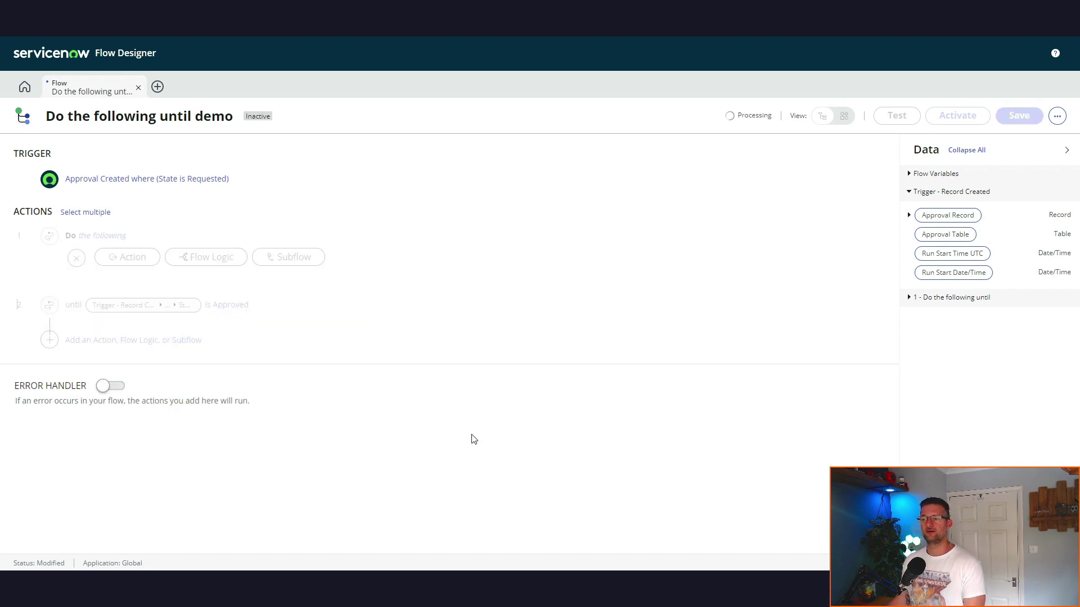
left_click_drag(896, 182, 901, 245)
left_click(385, 298)
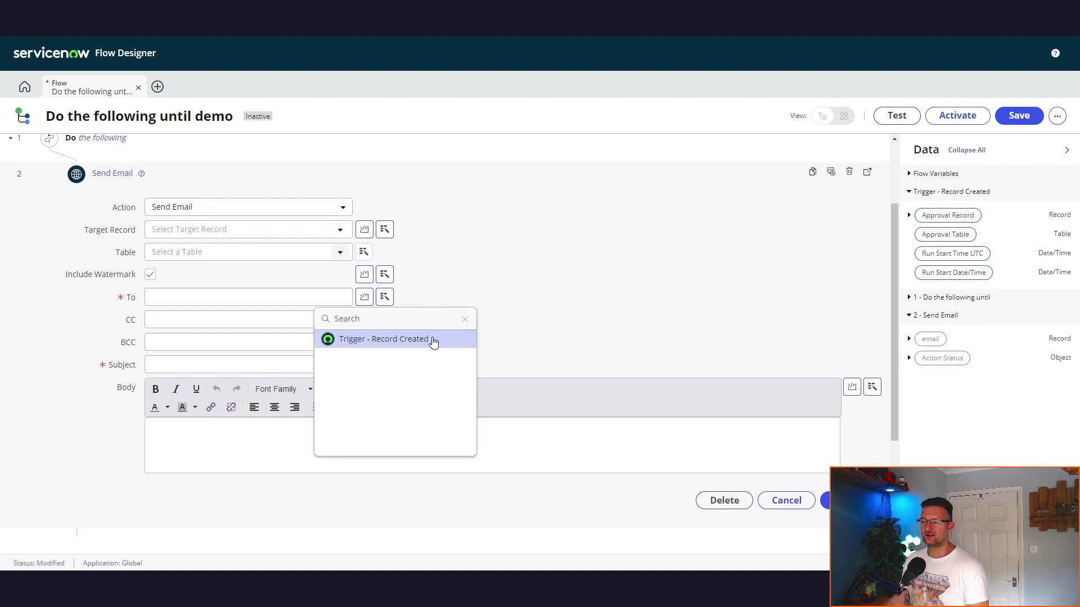
left_click(429, 341)
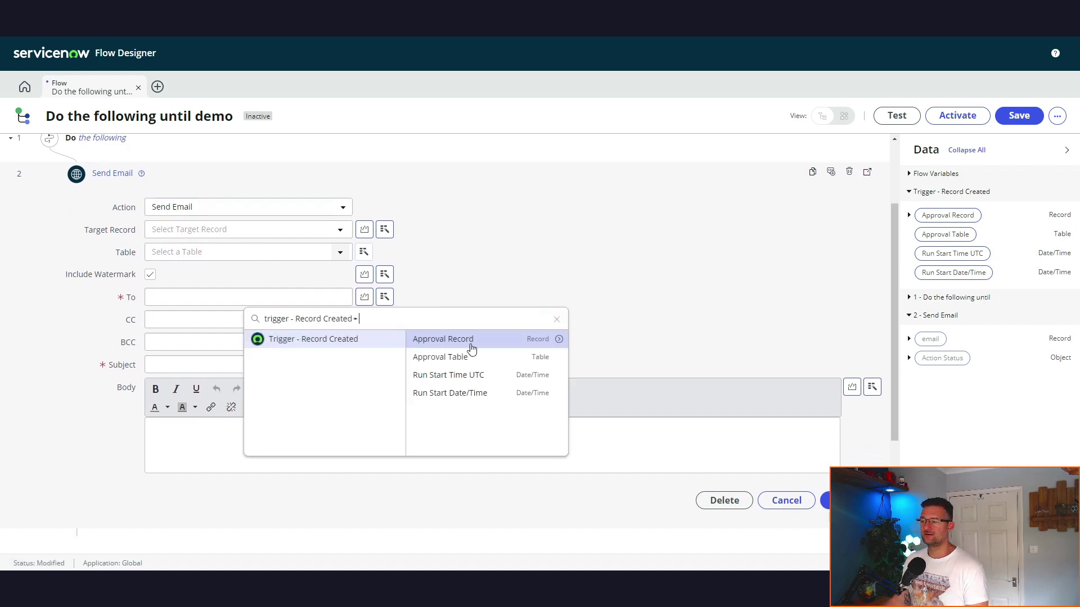
left_click(559, 340)
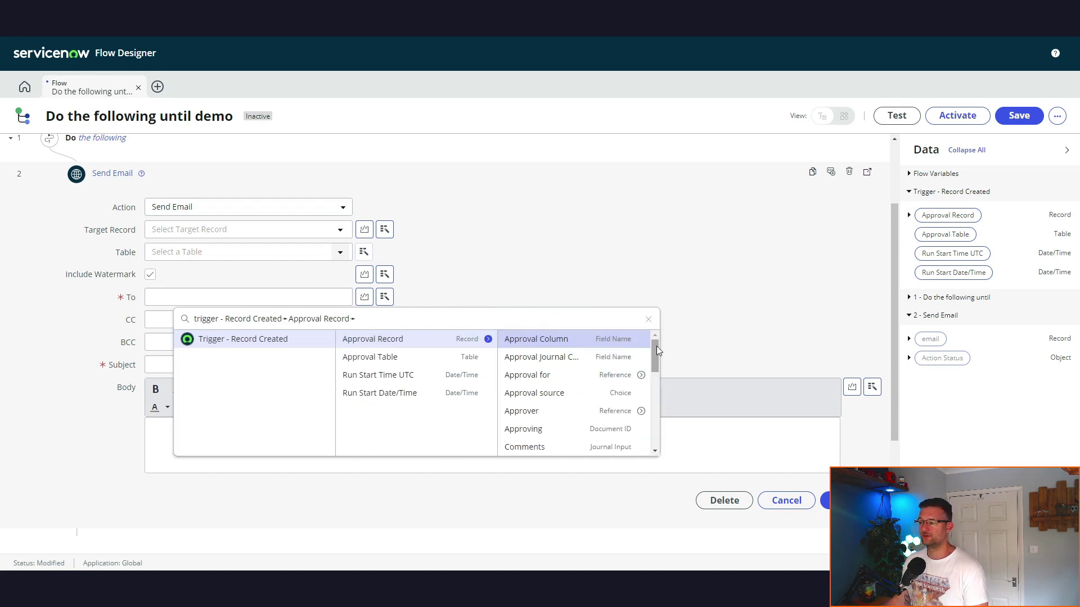
mouse_move(657, 346)
left_mouse_down()
mouse_move(655, 377)
mouse_move(646, 361)
left_mouse_up()
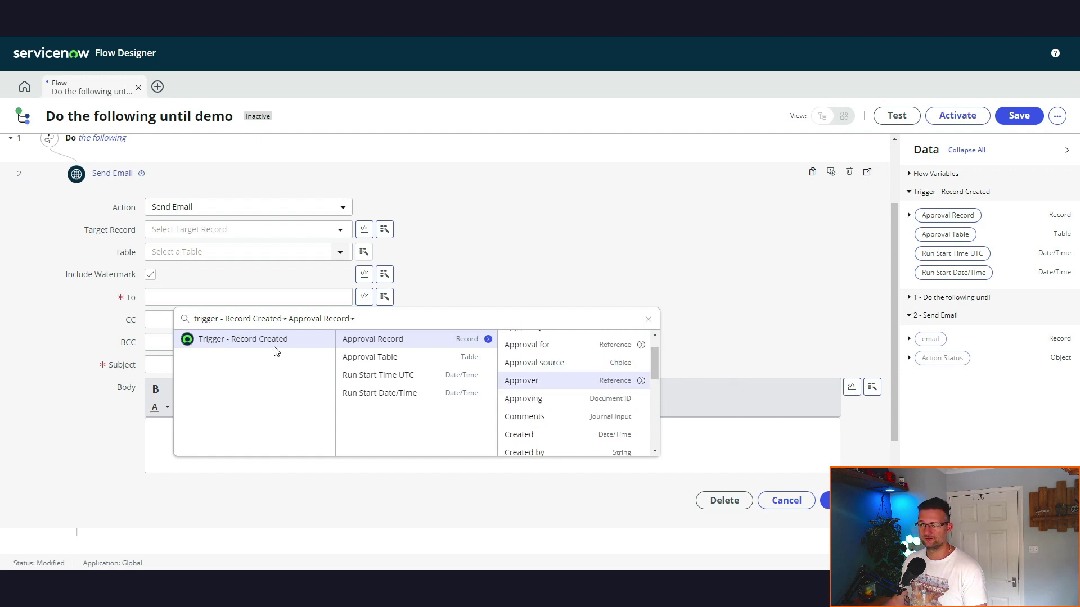
key("Return")
left_click(282, 365)
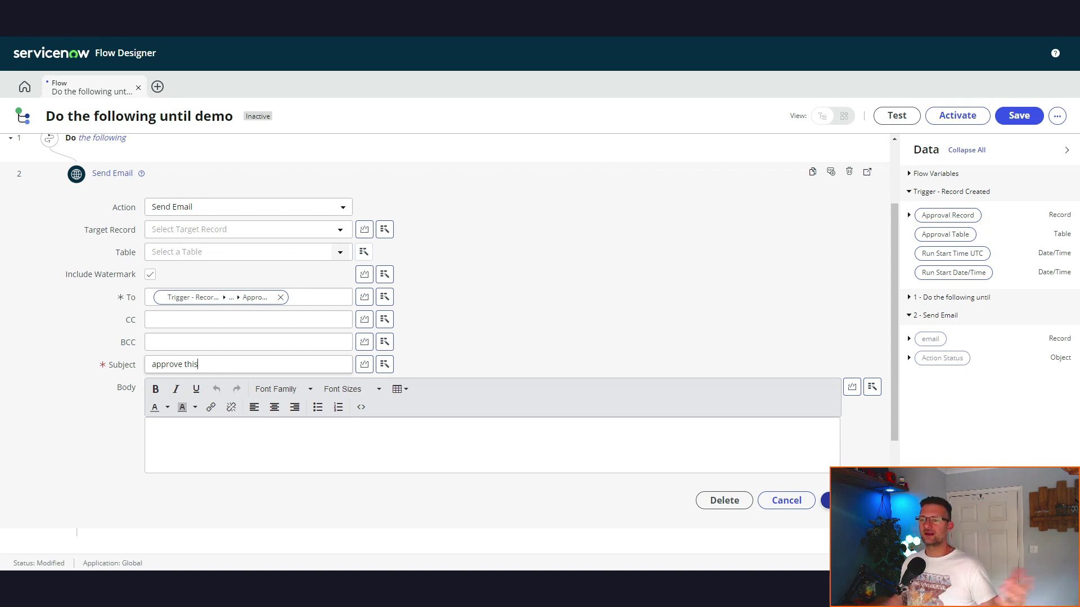
key("Escape")
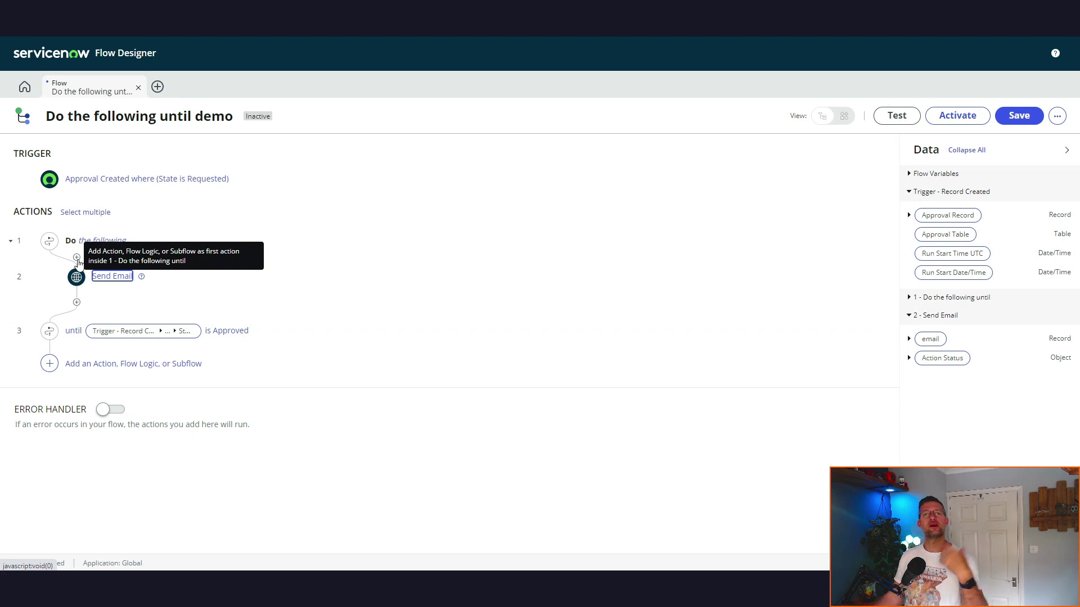
- Insert a Wait for a duration of time step at the start of the loop
left_click(77, 259)
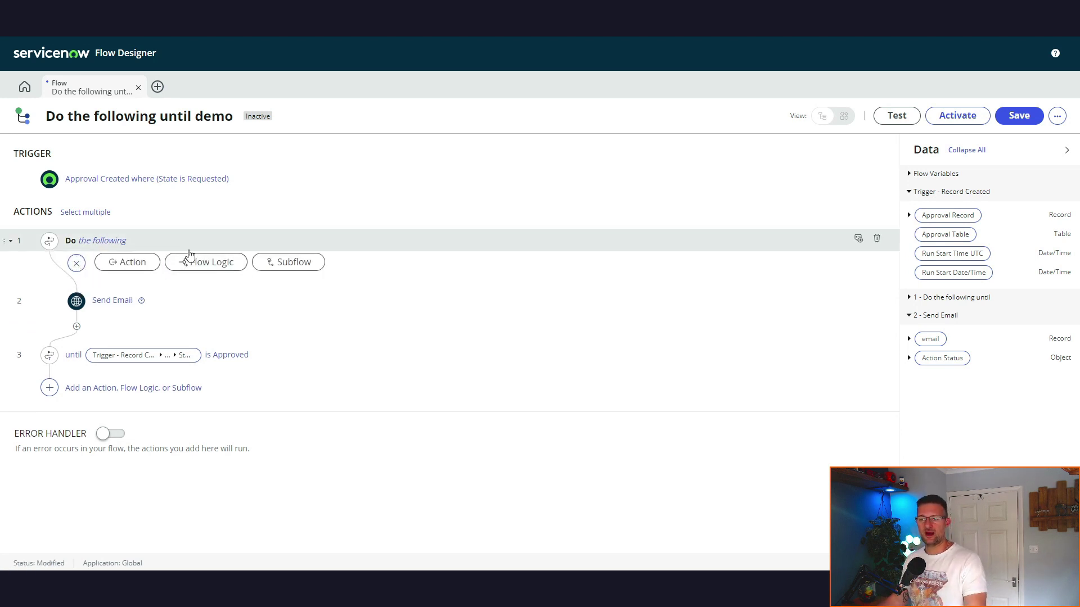
left_click(201, 263)
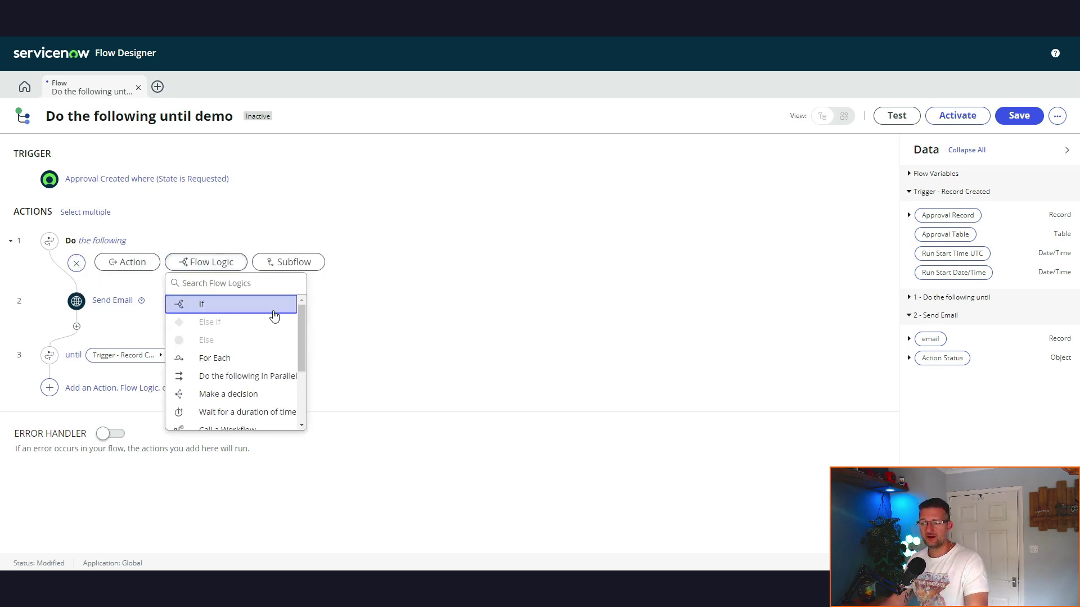
scroll(270, 354, "down", 4)
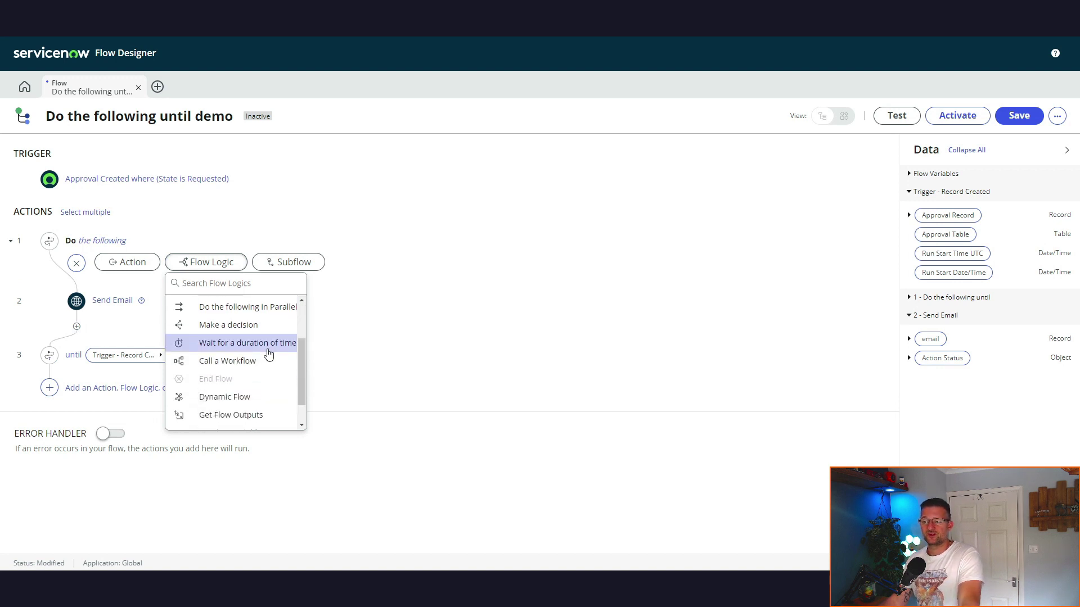
left_click(268, 342)
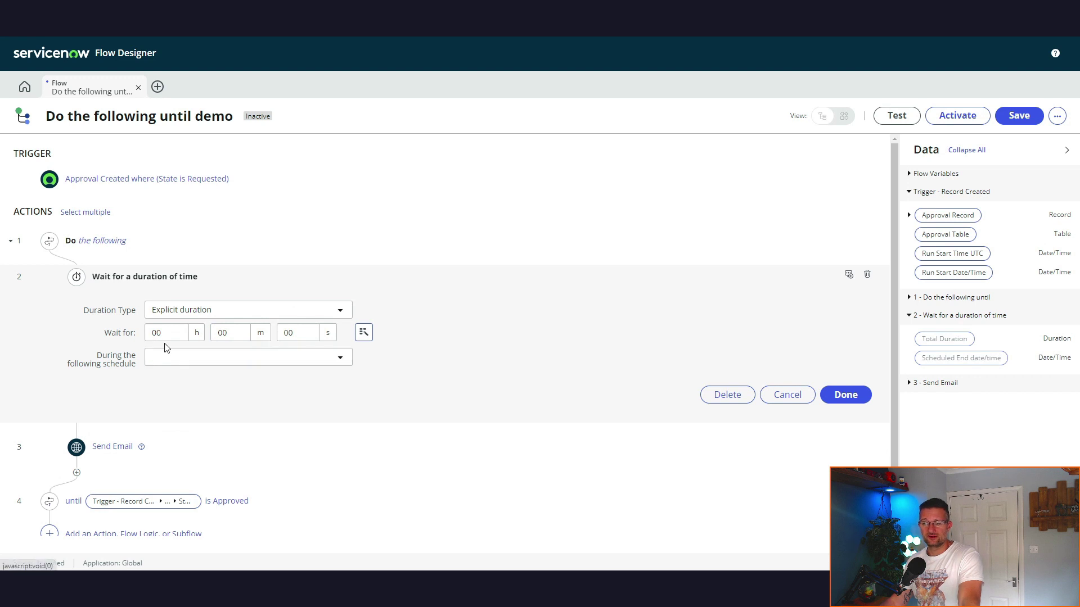
left_click(199, 363)
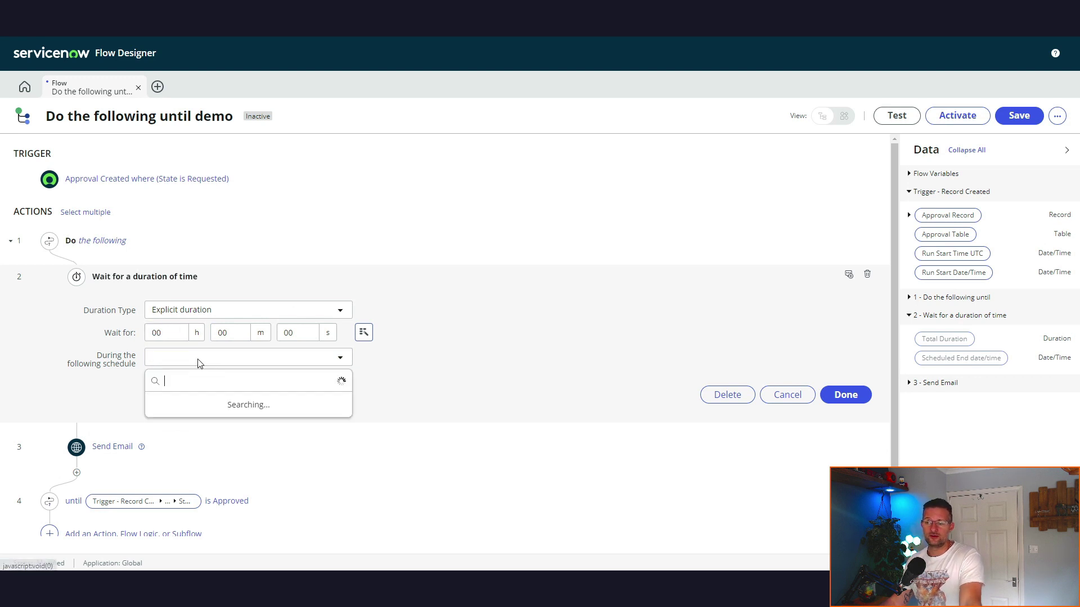
- Set the wait to an Explicit duration of 24 h 00 m 00 s
left_click(168, 332)
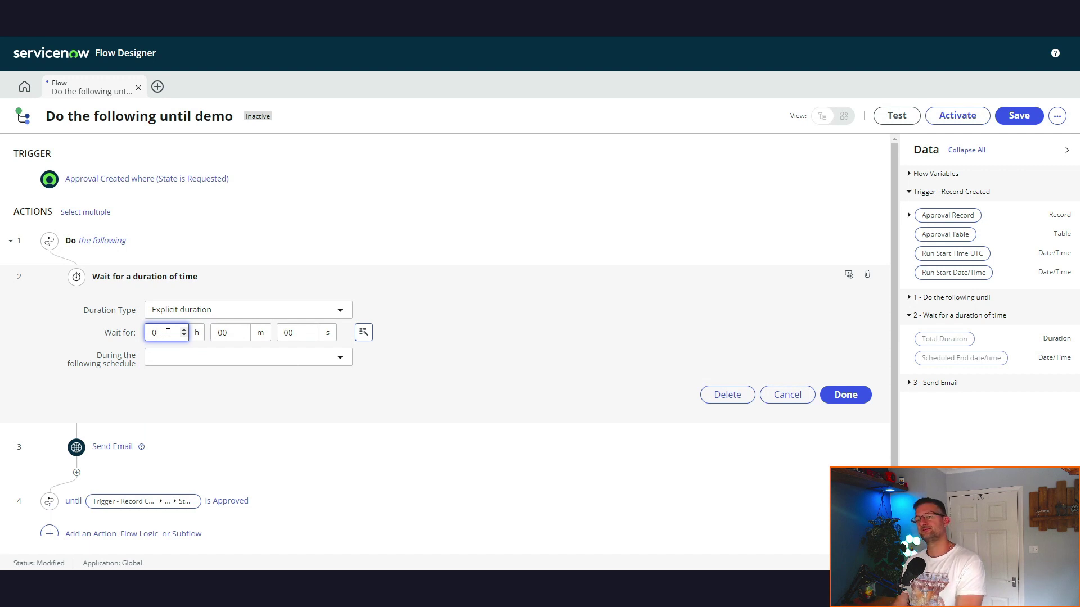
key("BackSpace")
type("24")
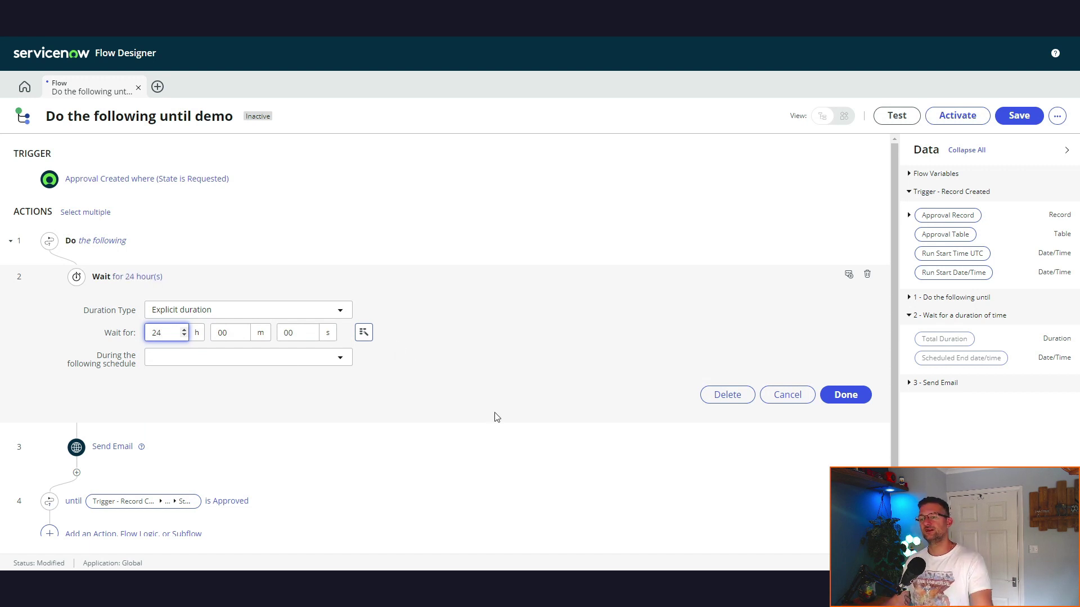
left_click(853, 399)
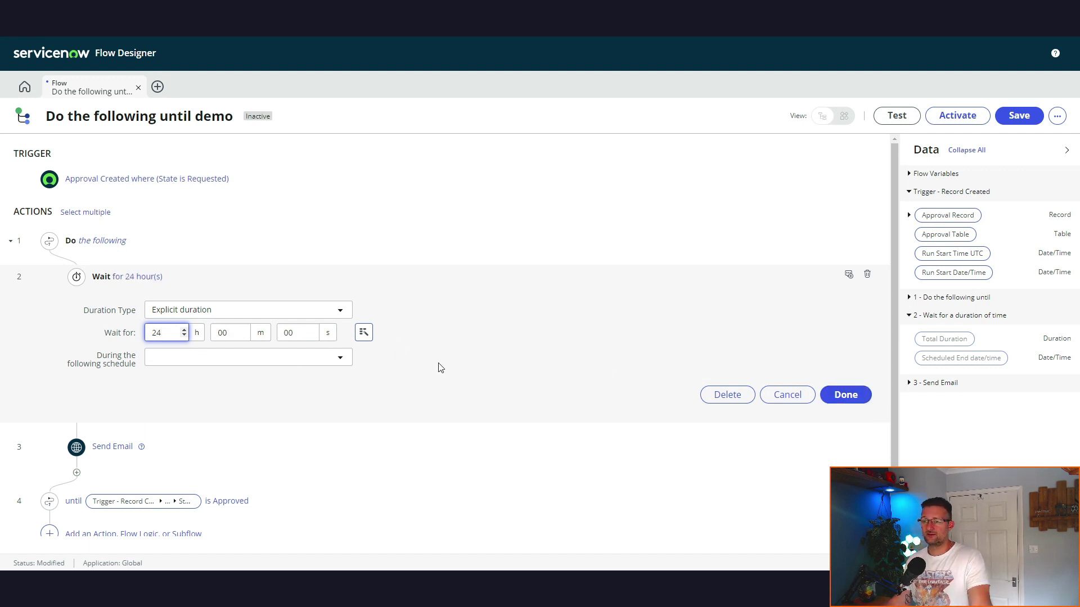
left_click(252, 309)
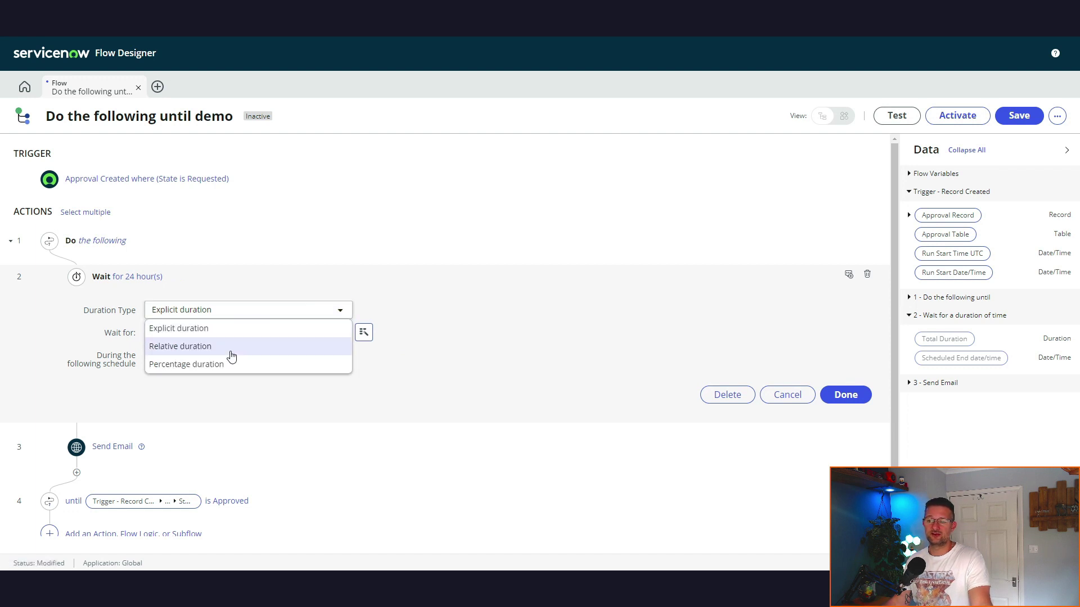
left_click(503, 342)
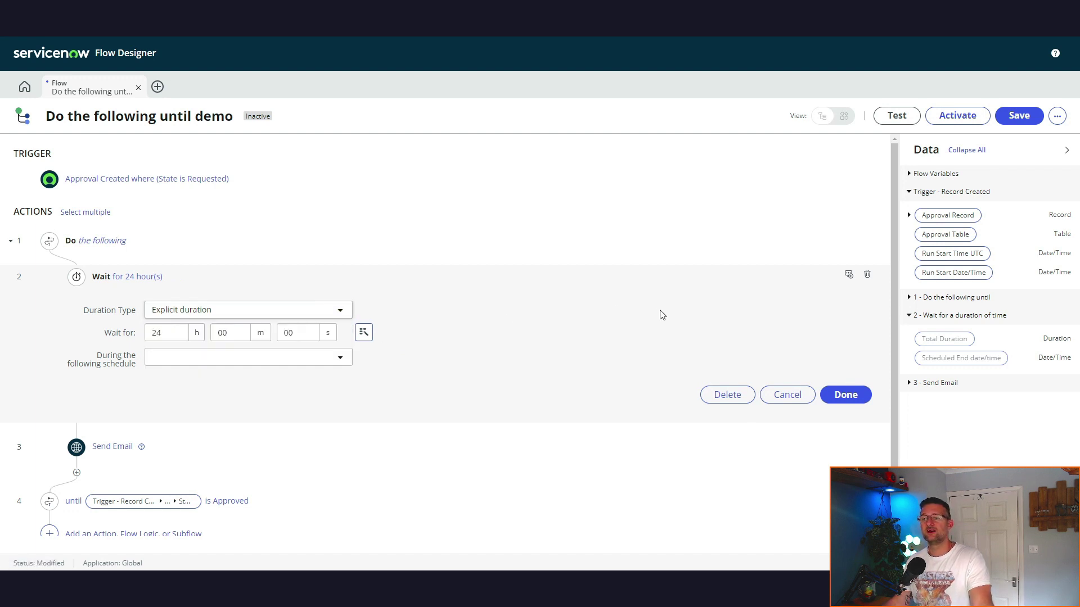
left_click(847, 395)
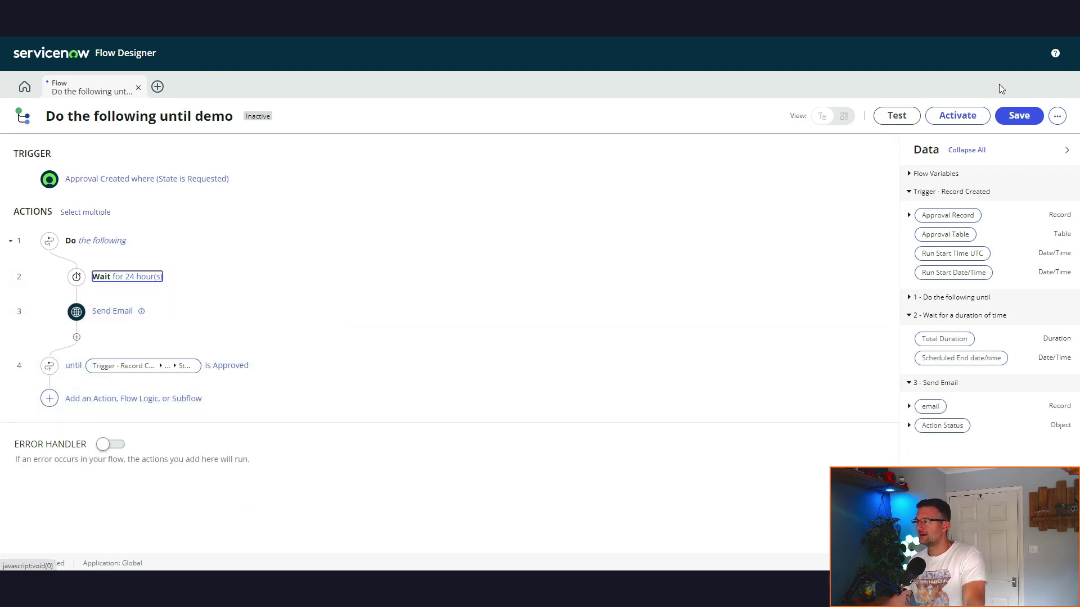
- Save the 'Do the following until demo' draft flow
left_click(1019, 115)
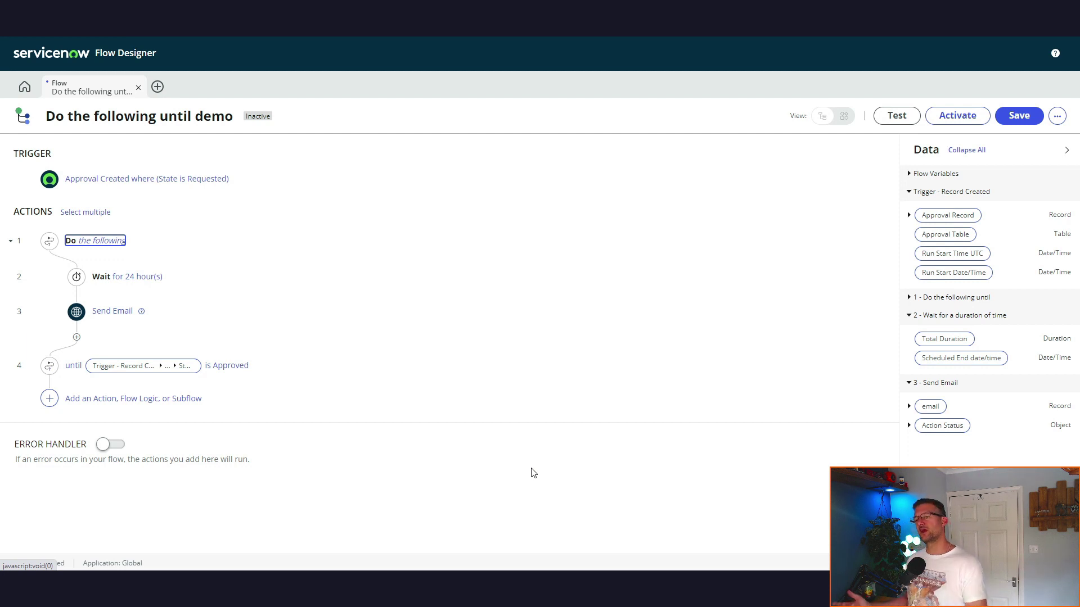
- Add a flow variable labelled 'Reminder attempts' with type Integer in the Flow Variables editor
left_click(50, 221)
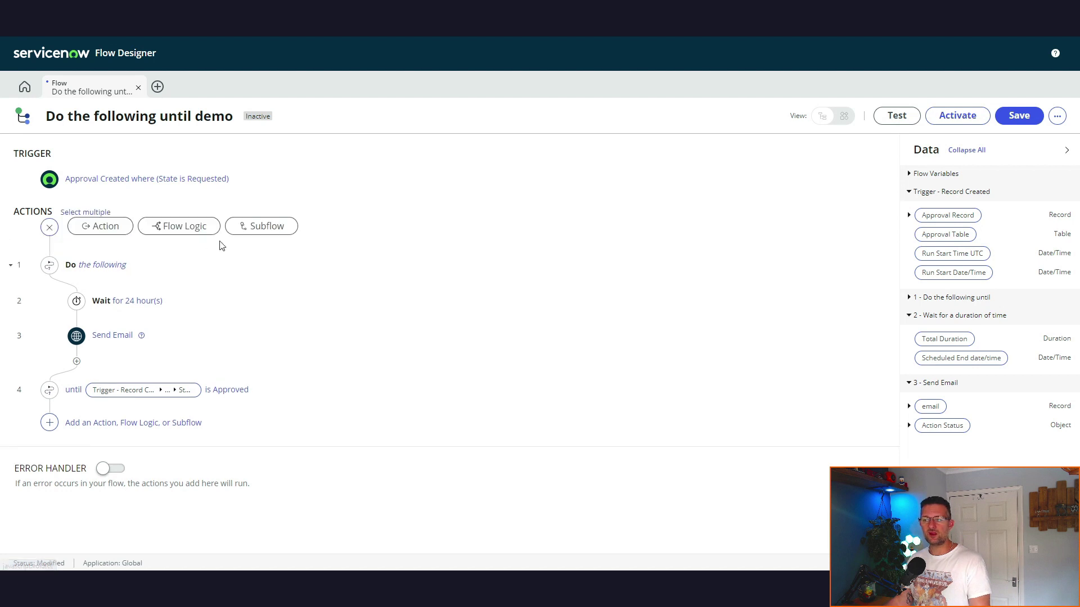
left_click(1057, 117)
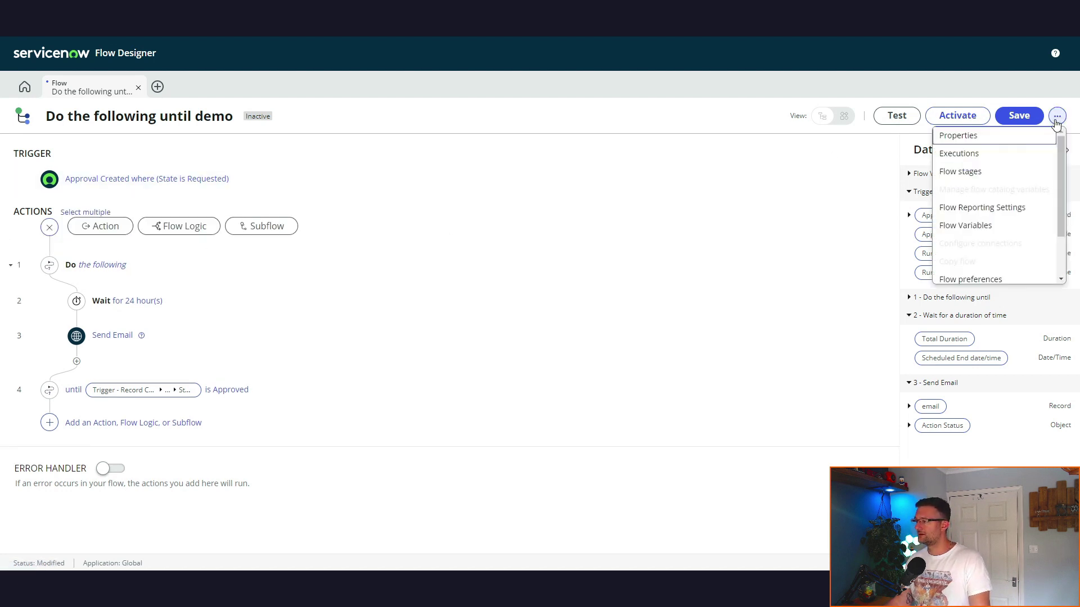
left_click(980, 231)
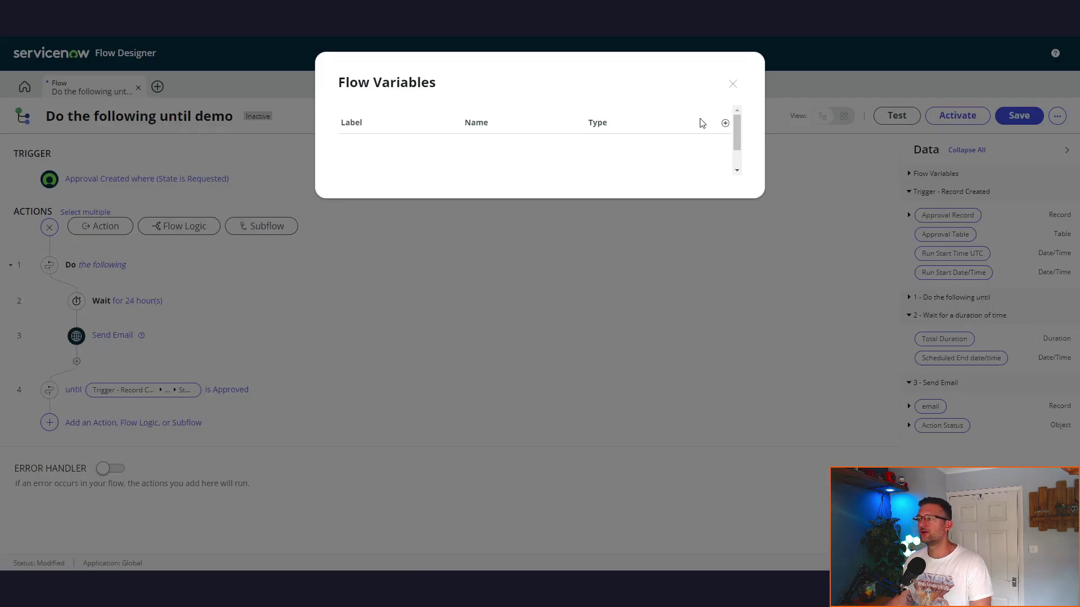
left_click(725, 123)
left_click(394, 152)
double_click(394, 152)
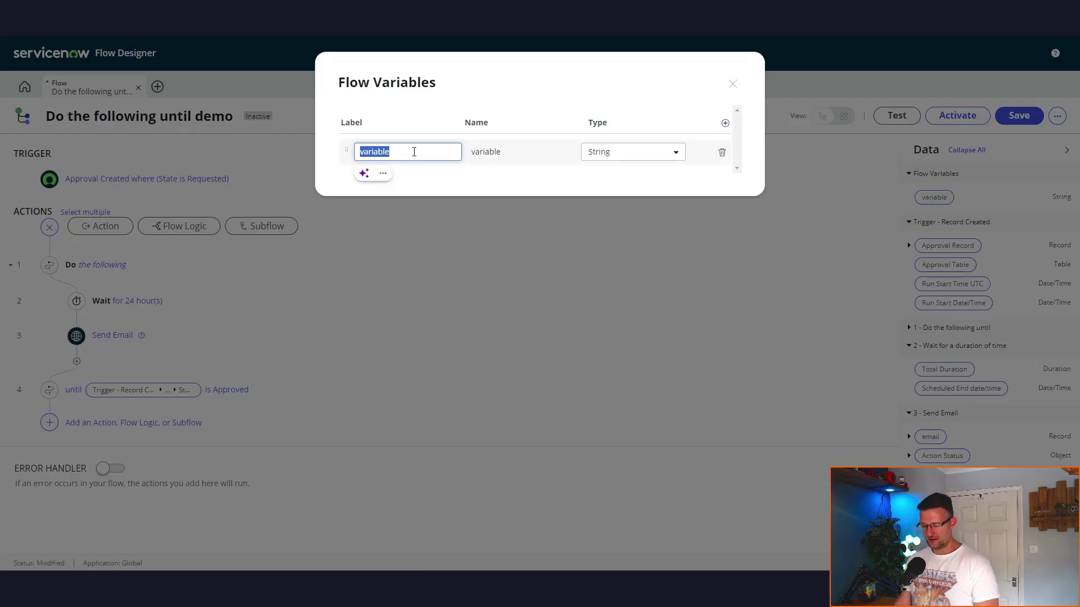
type("Reminder attempts")
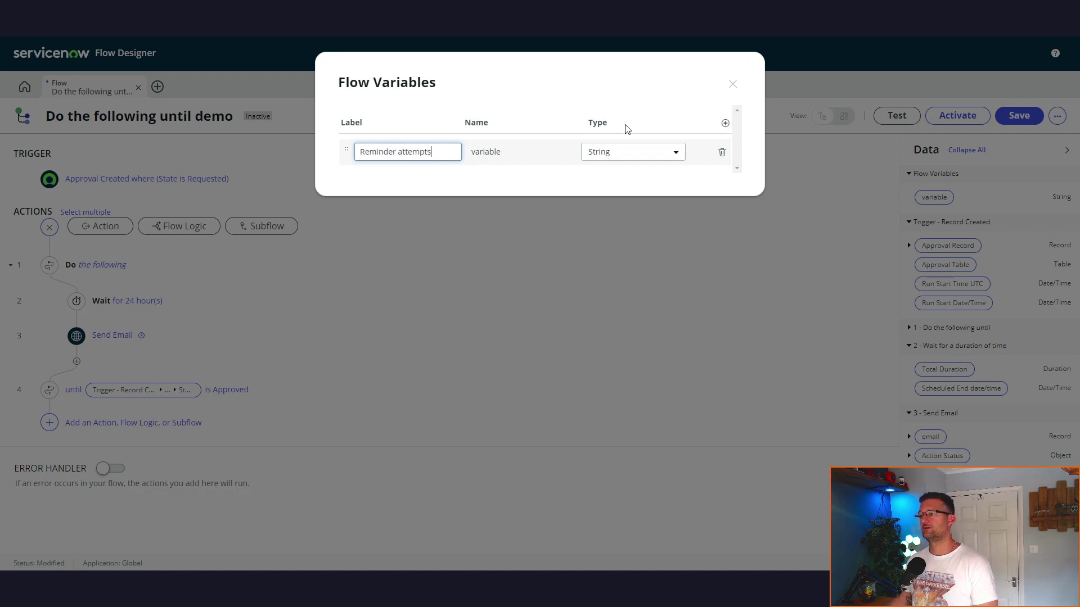
left_click(639, 155)
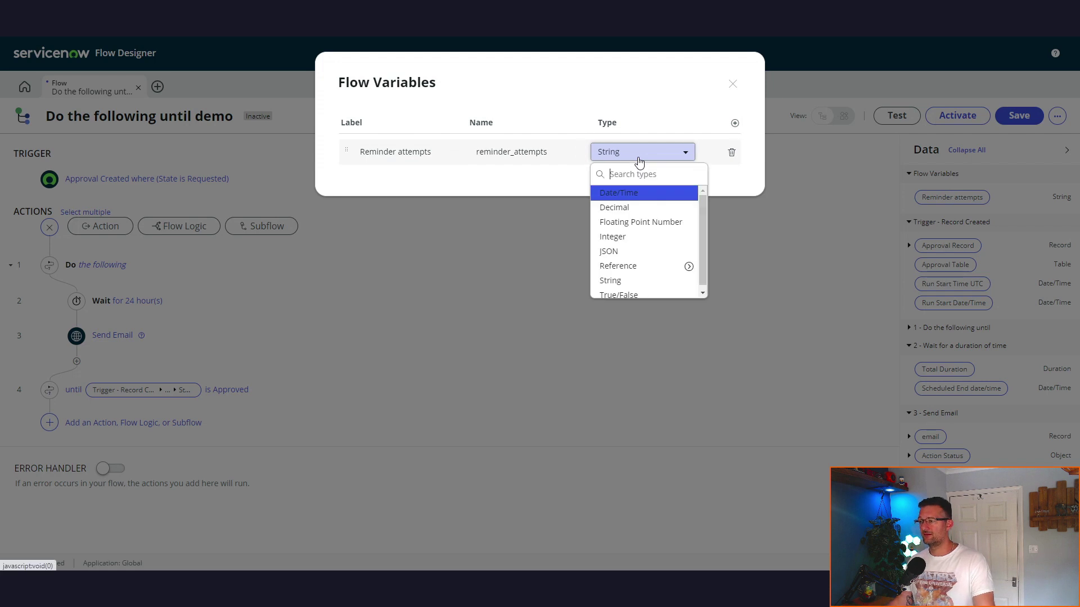
left_click(628, 237)
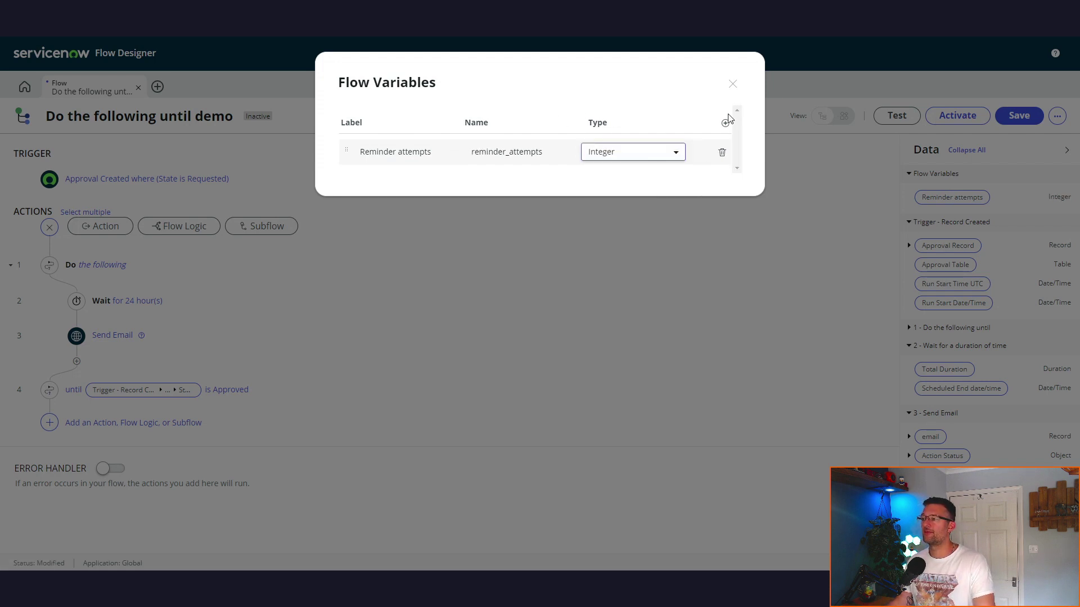
left_click(732, 85)
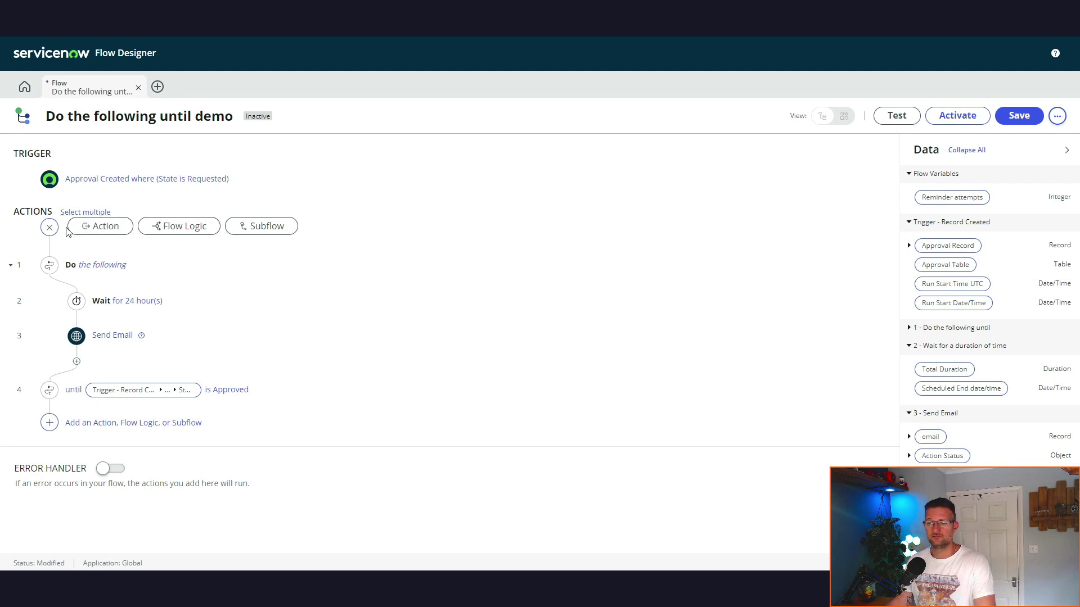
- Insert a Set Flow Variables step as the first step, ahead of the loop
left_click(50, 228)
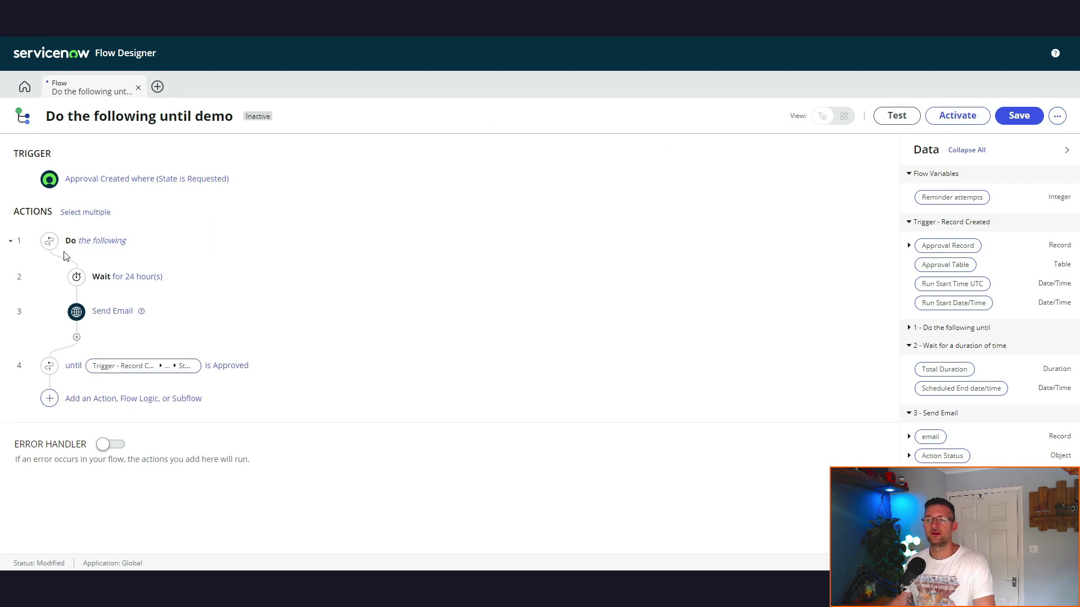
left_click(49, 223)
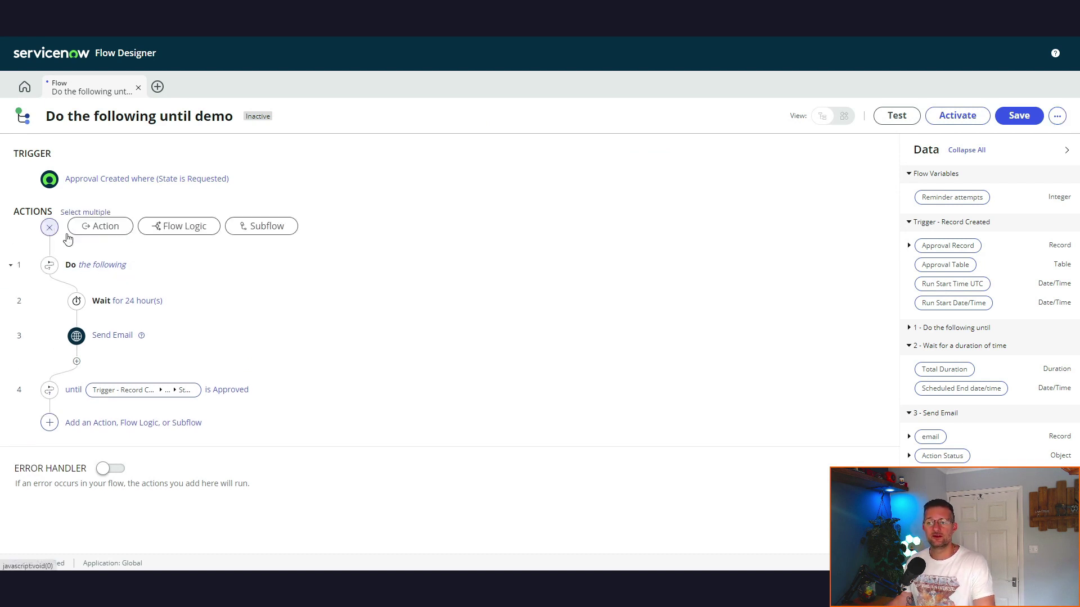
left_click(206, 228)
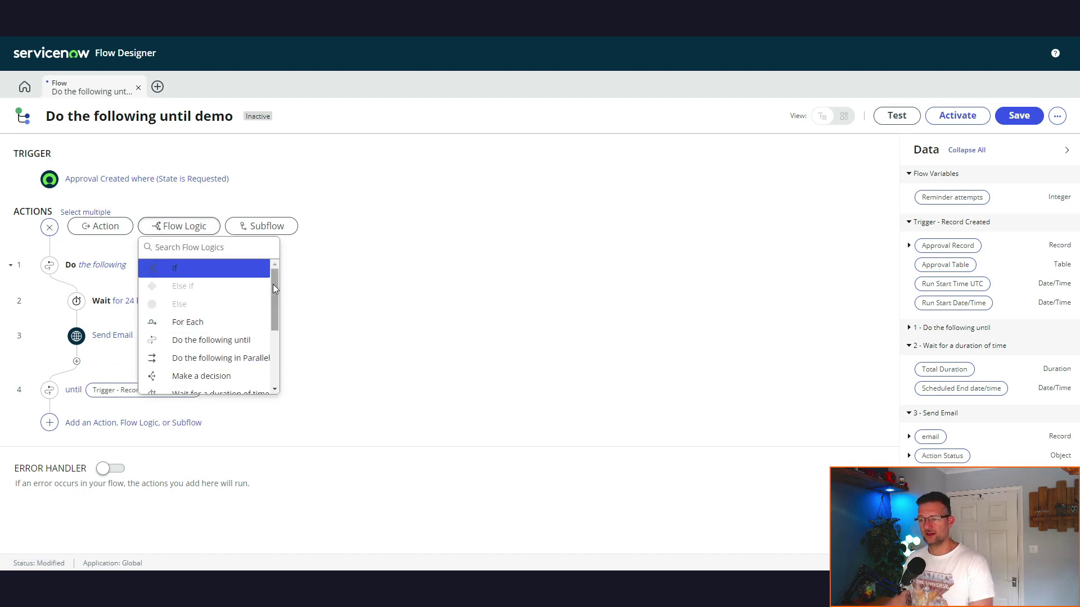
left_click_drag(272, 285, 281, 351)
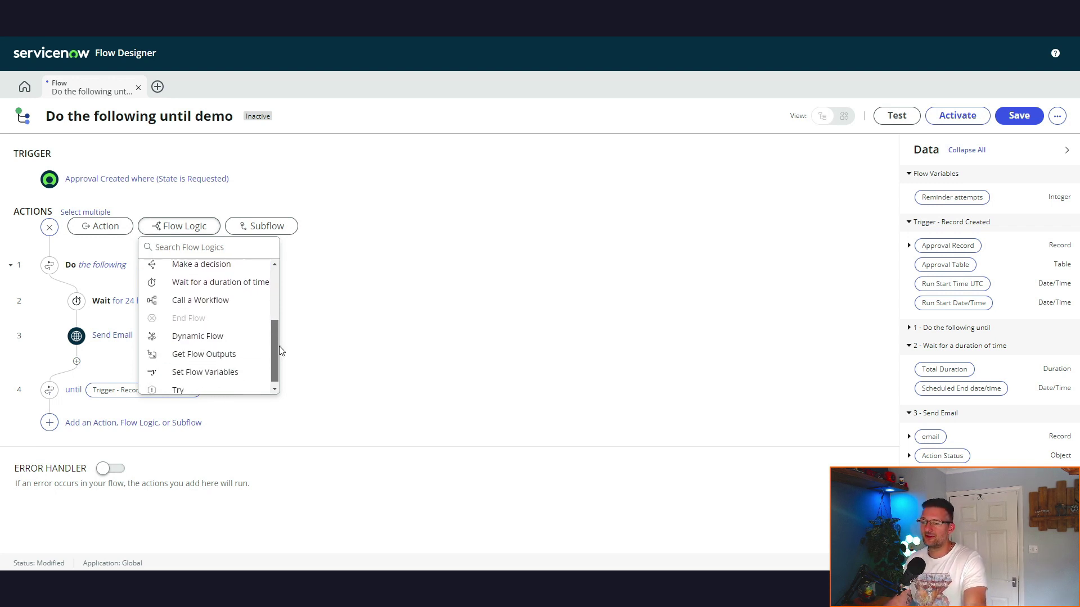
left_click(220, 371)
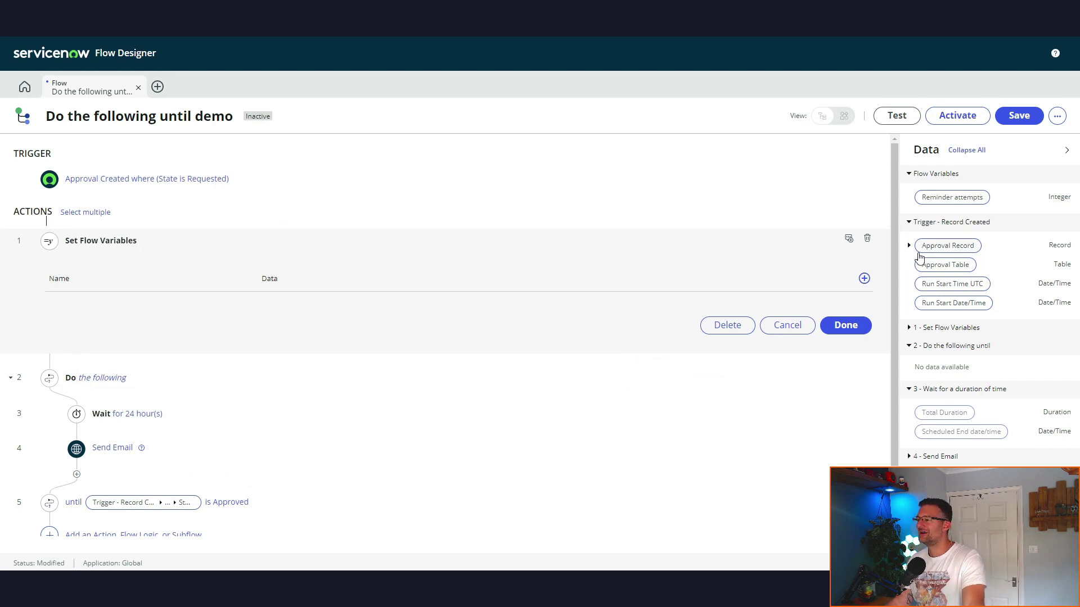
- Assign Reminder attempts a starting value of 3 and finish the step
left_click(863, 279)
left_click(180, 317)
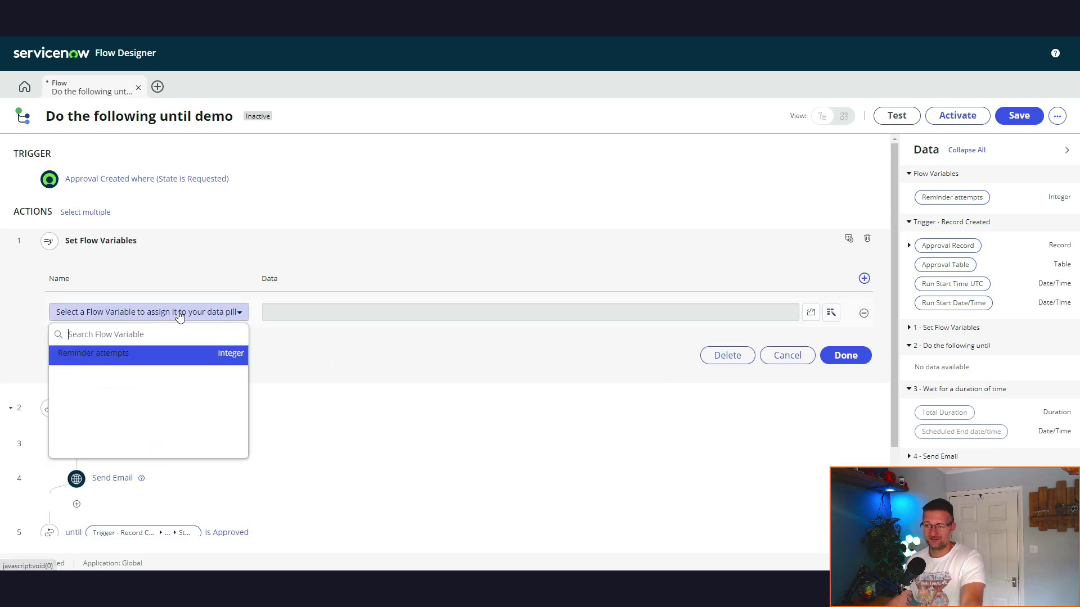
left_click(124, 359)
left_click(392, 313)
type("3")
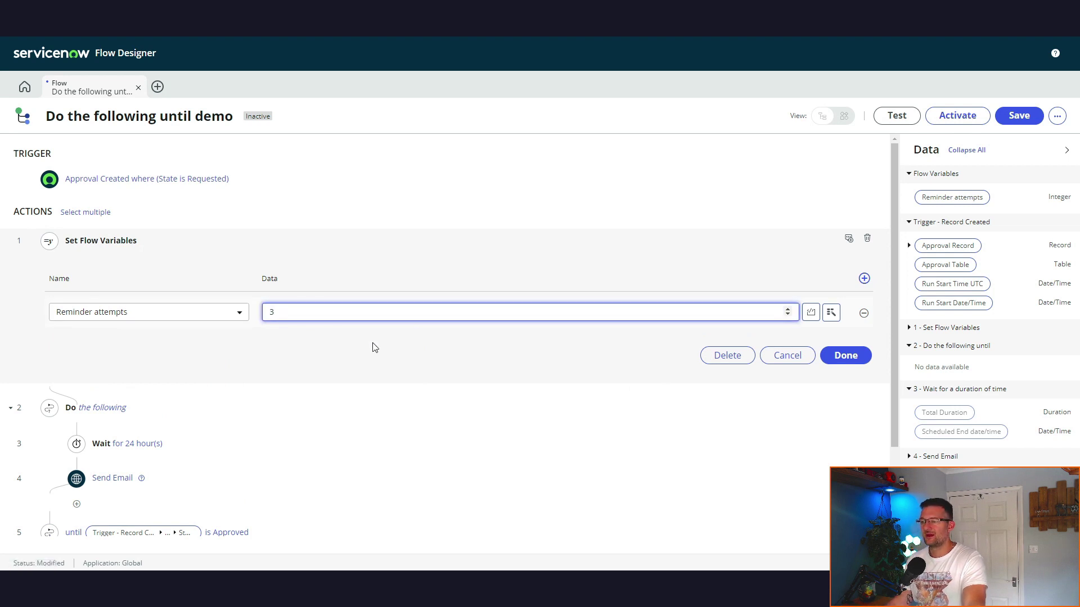
left_click(374, 346)
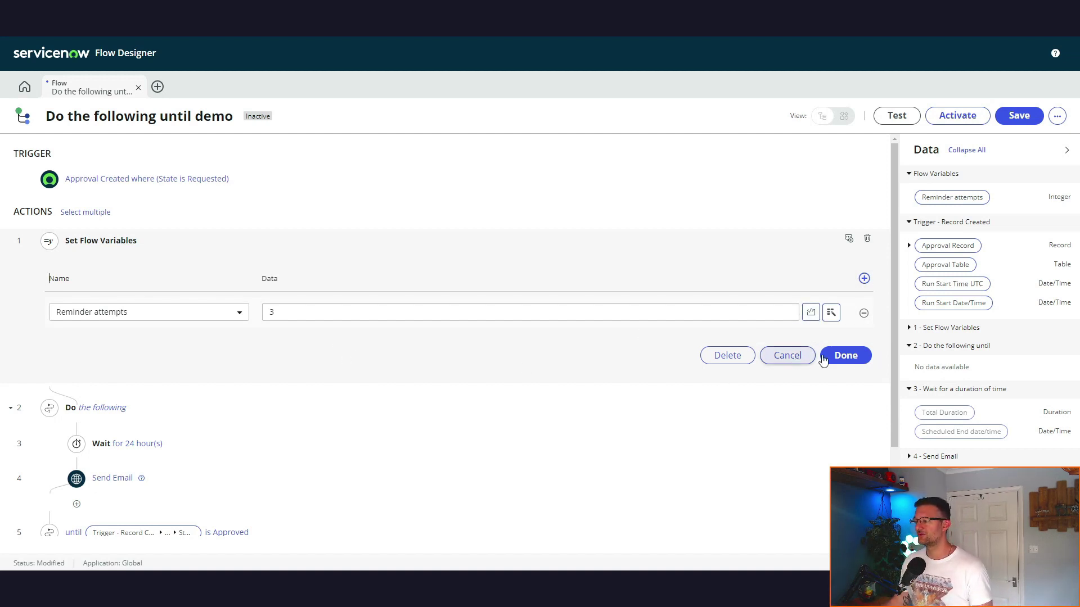
left_click(845, 355)
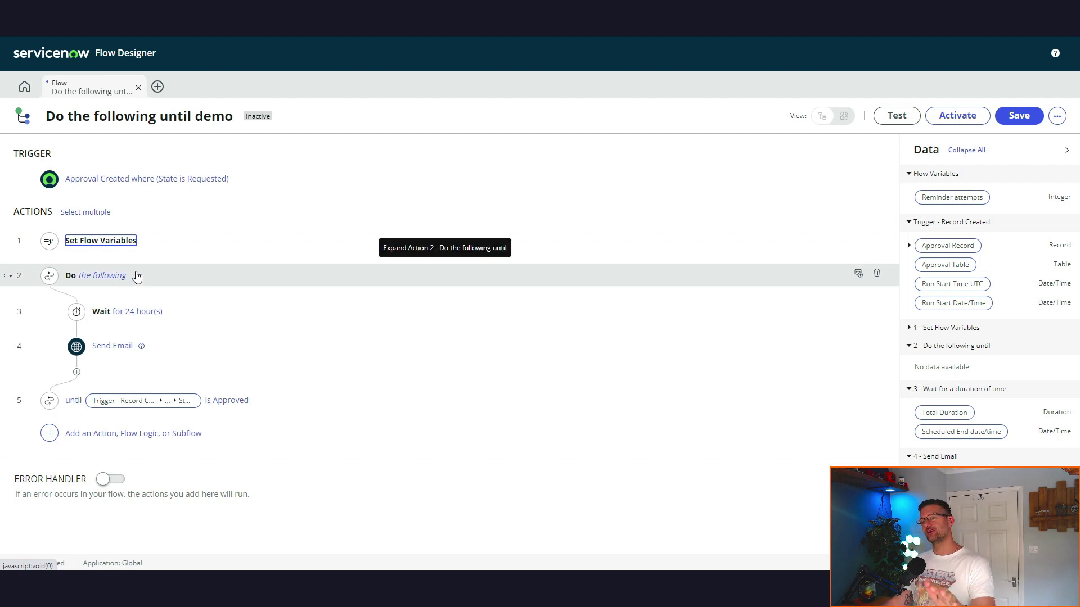
left_click(79, 374)
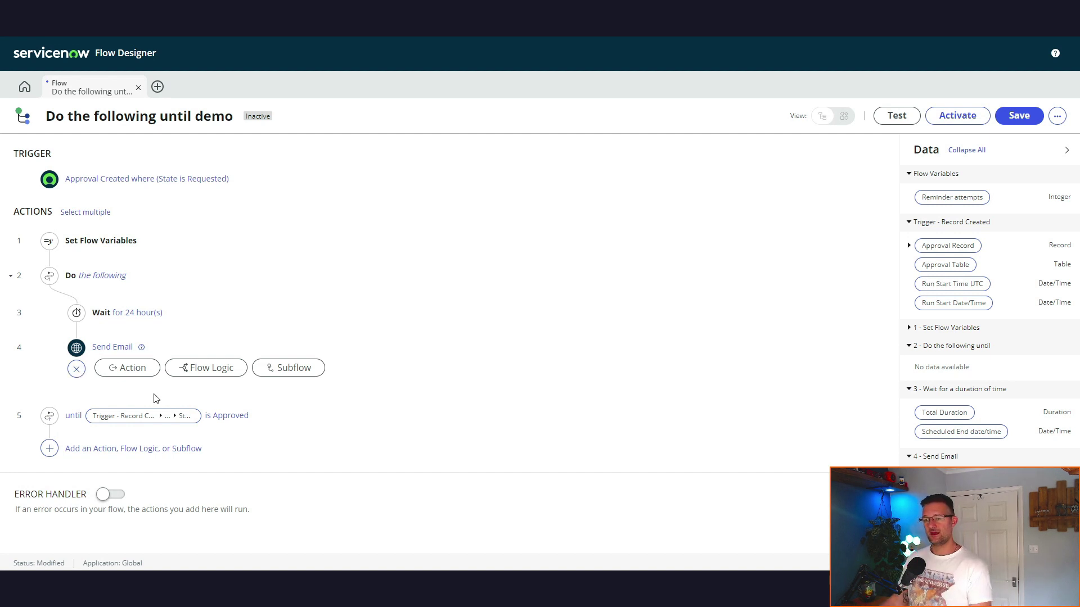
- Add a Set Flow Variables step inside the loop after Send Email
left_click(230, 373)
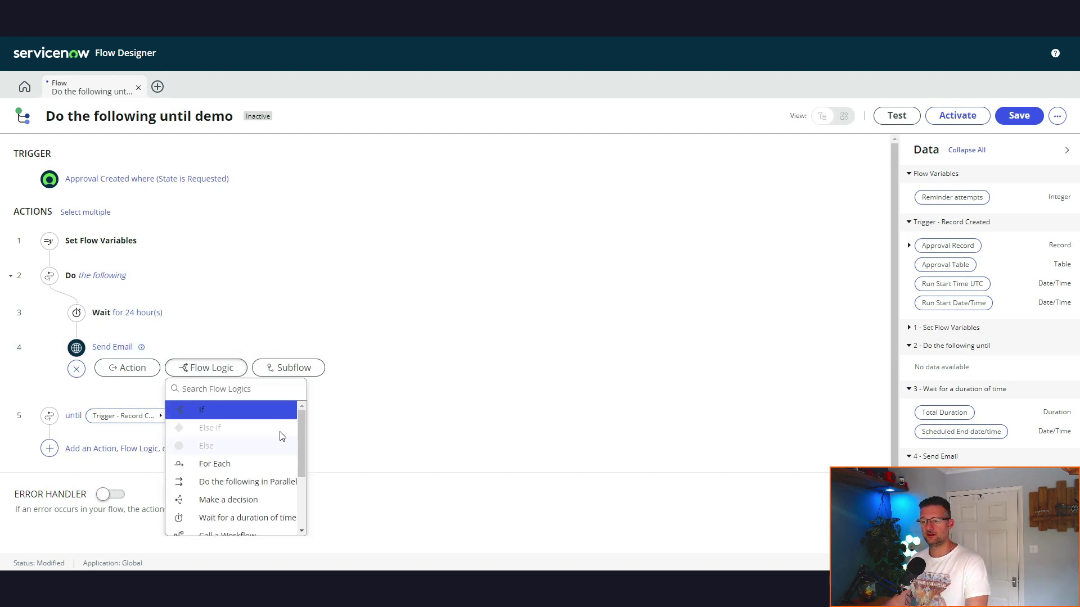
left_click_drag(306, 426, 305, 473)
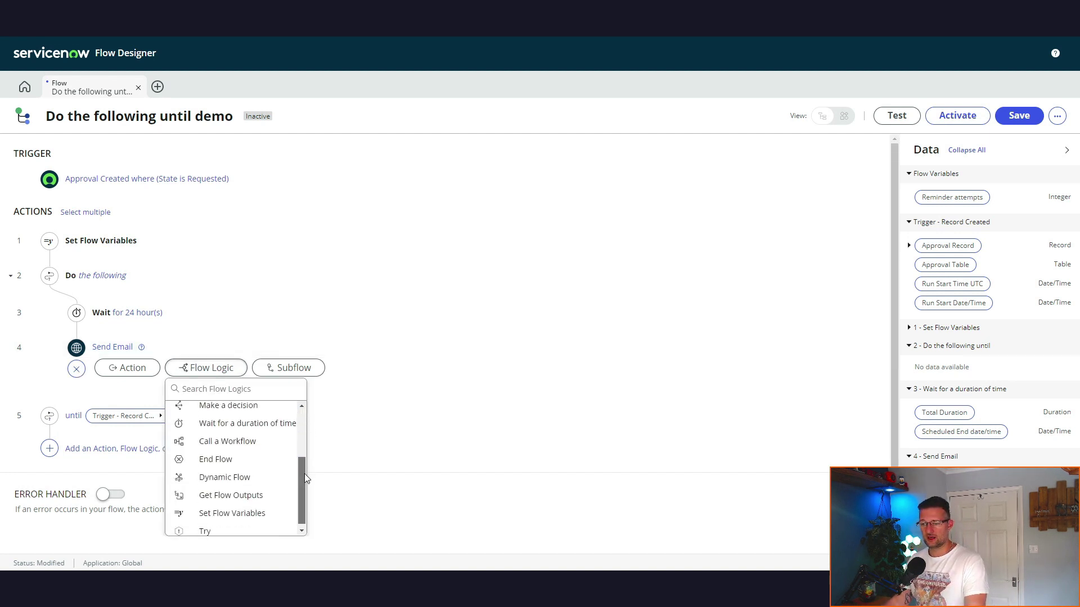
left_click(252, 508)
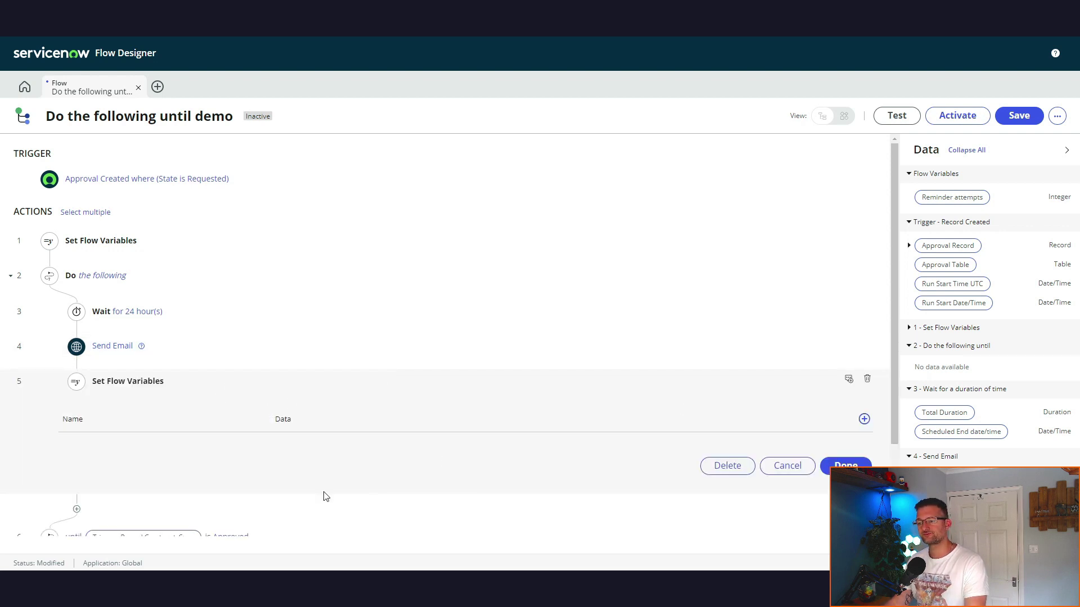
- Set Reminder attempts to the Flow Variables > Reminder attempts data pill
left_click(864, 419)
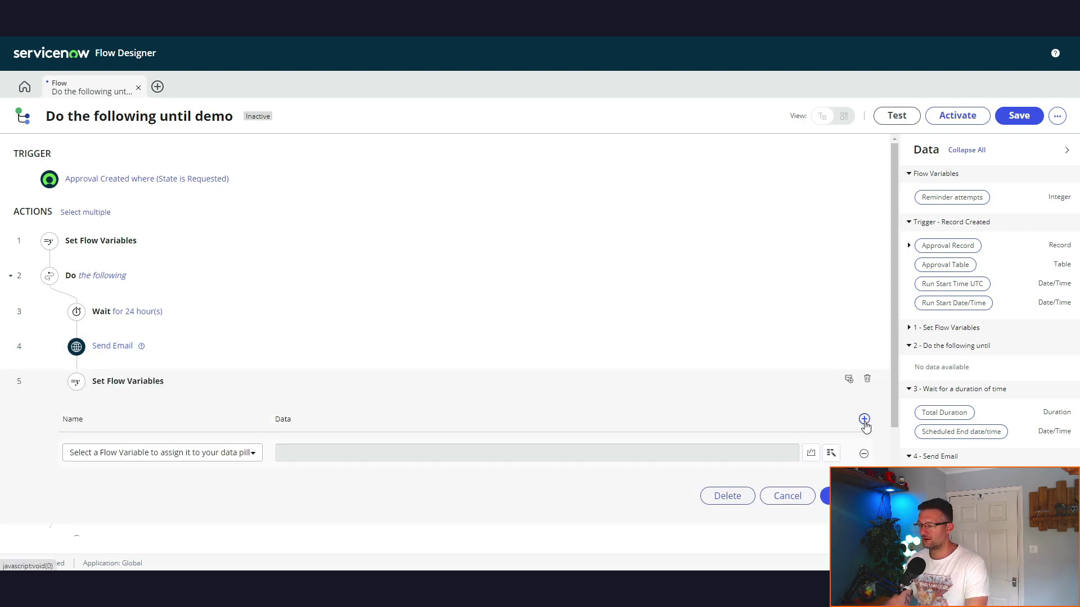
left_click(214, 452)
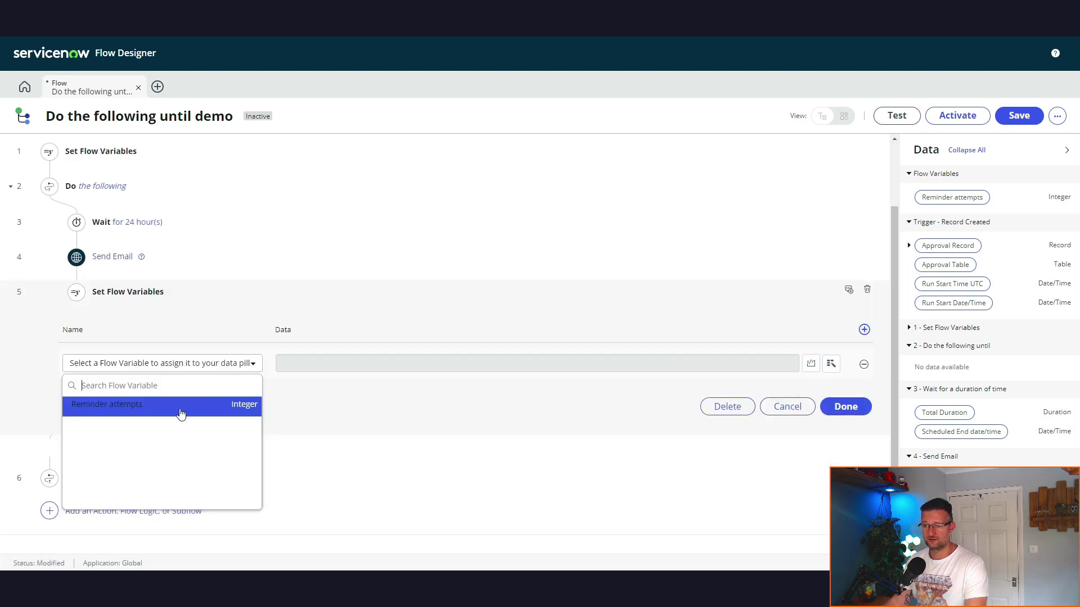
left_click(178, 416)
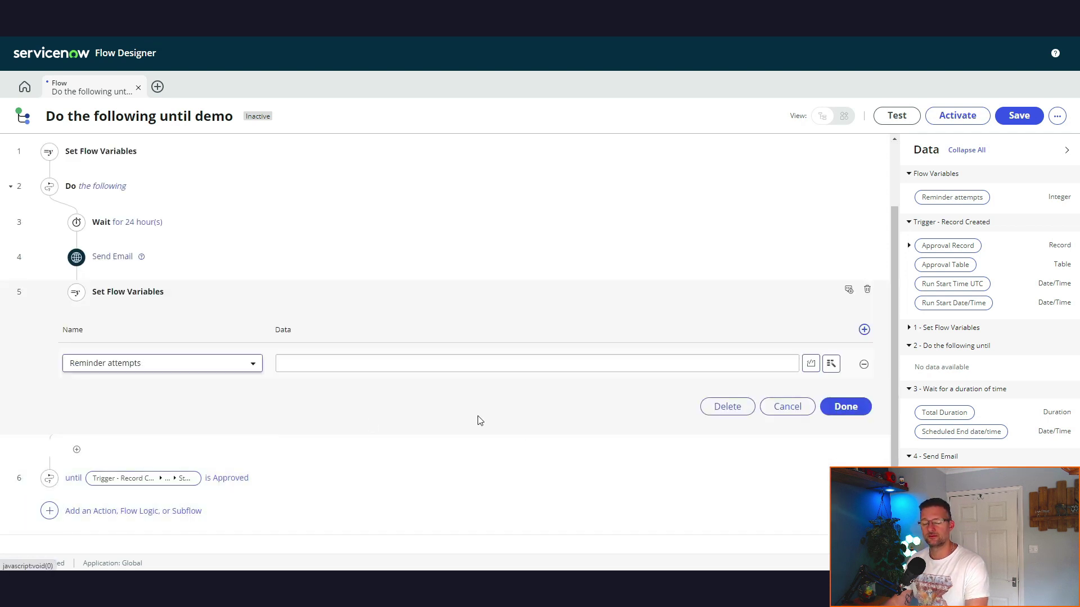
left_click(831, 364)
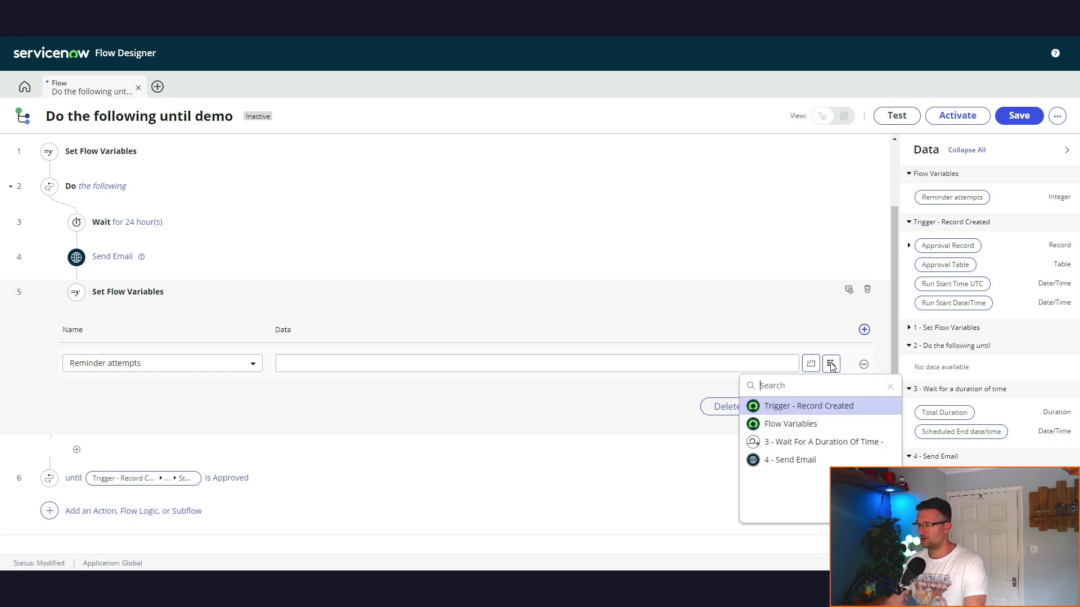
left_click(793, 424)
left_click(864, 408)
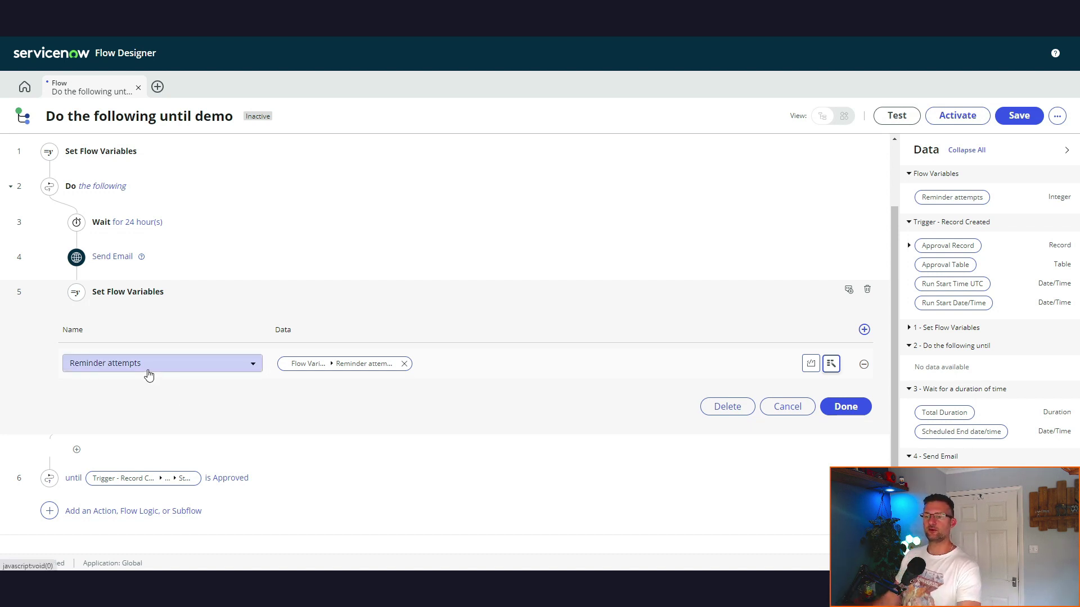
mouse_move(388, 366)
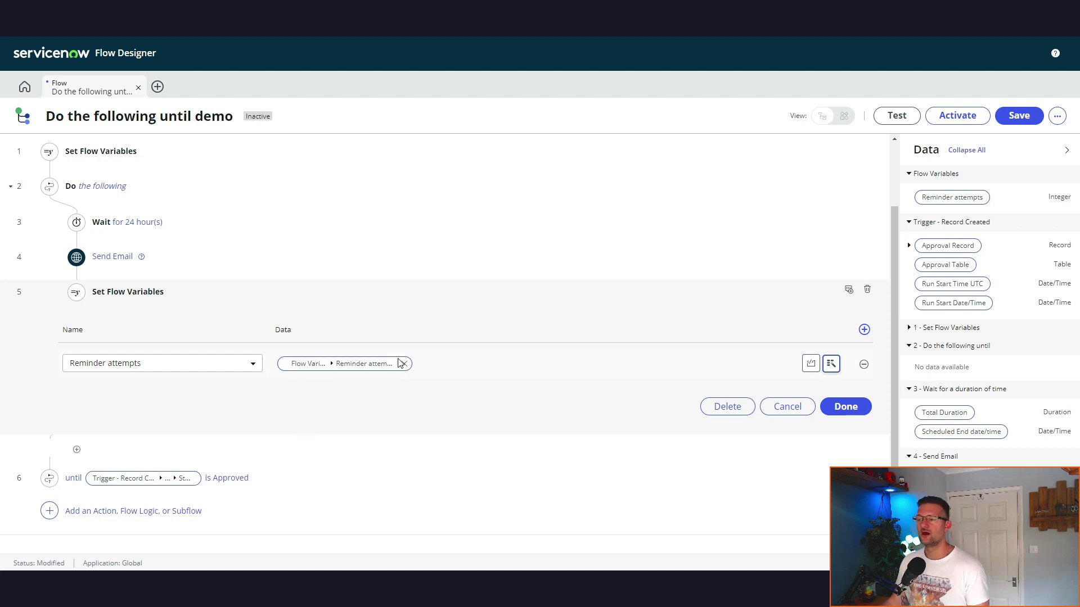
- Apply a Math > Subtract transform of 1 to the Reminder attempts data pill
left_click(394, 365)
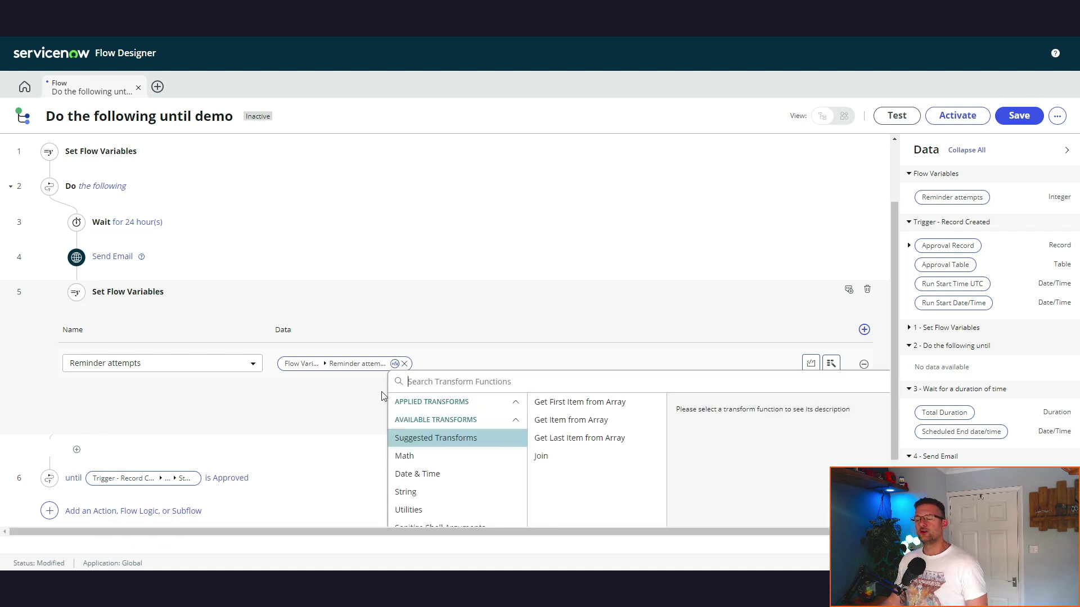
left_click(454, 458)
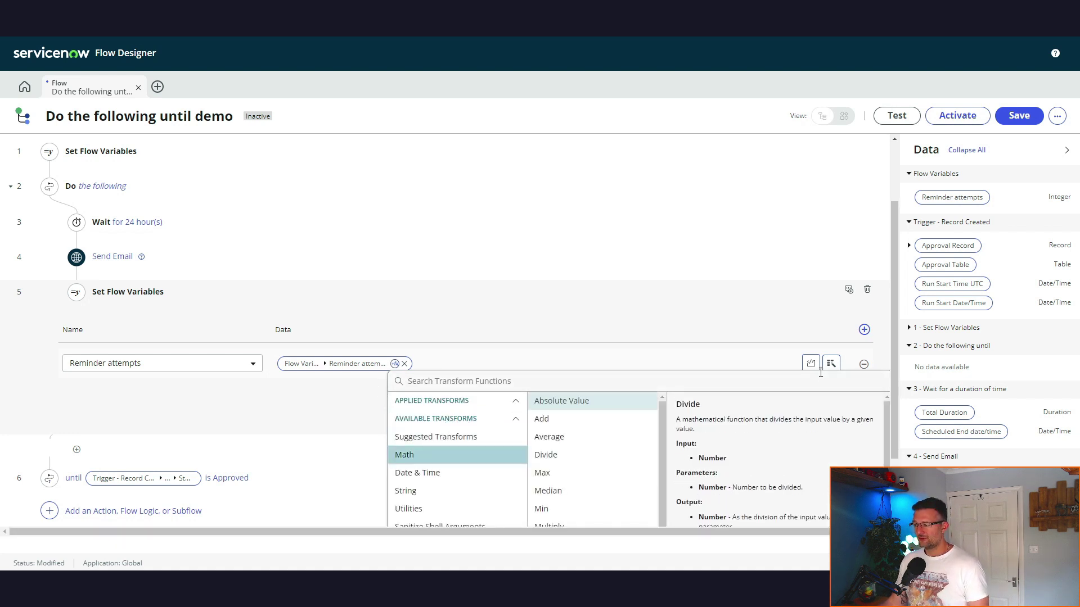
scroll(818, 414, "down", 2)
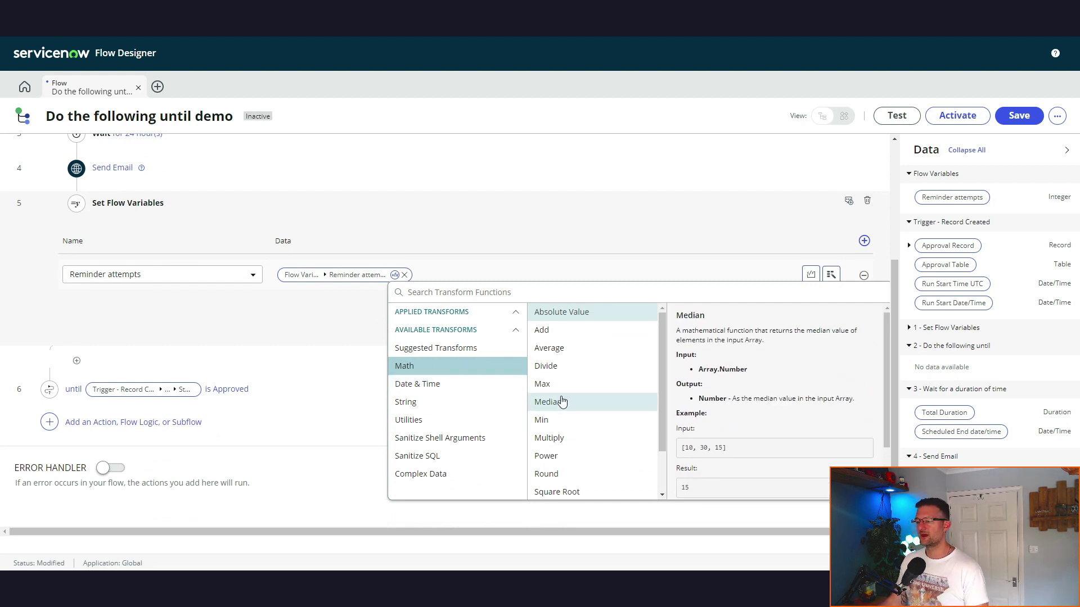
scroll(664, 398, "down", 1)
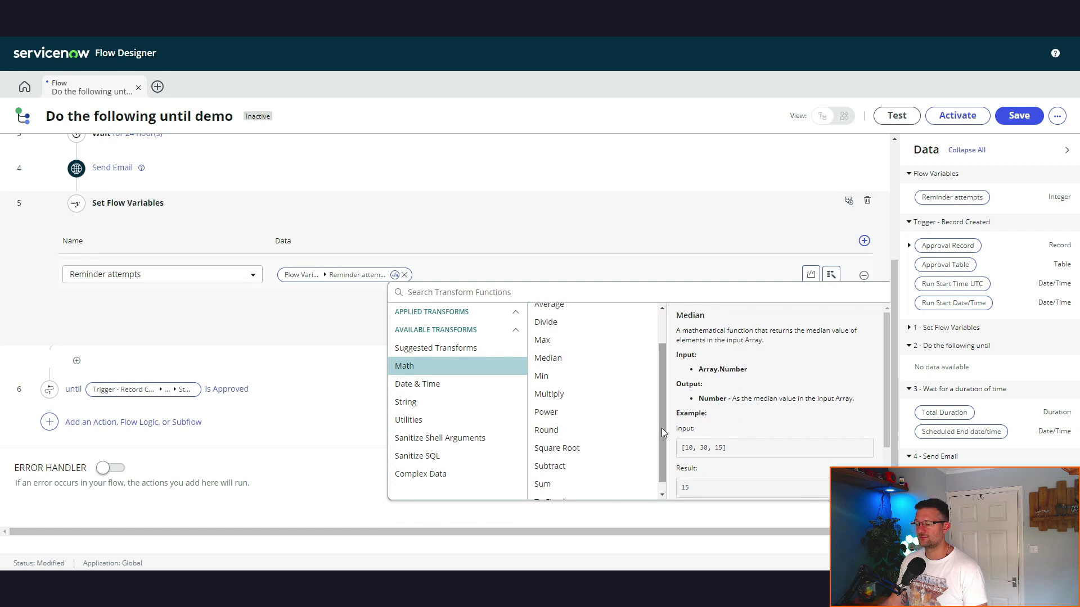
left_click(647, 465)
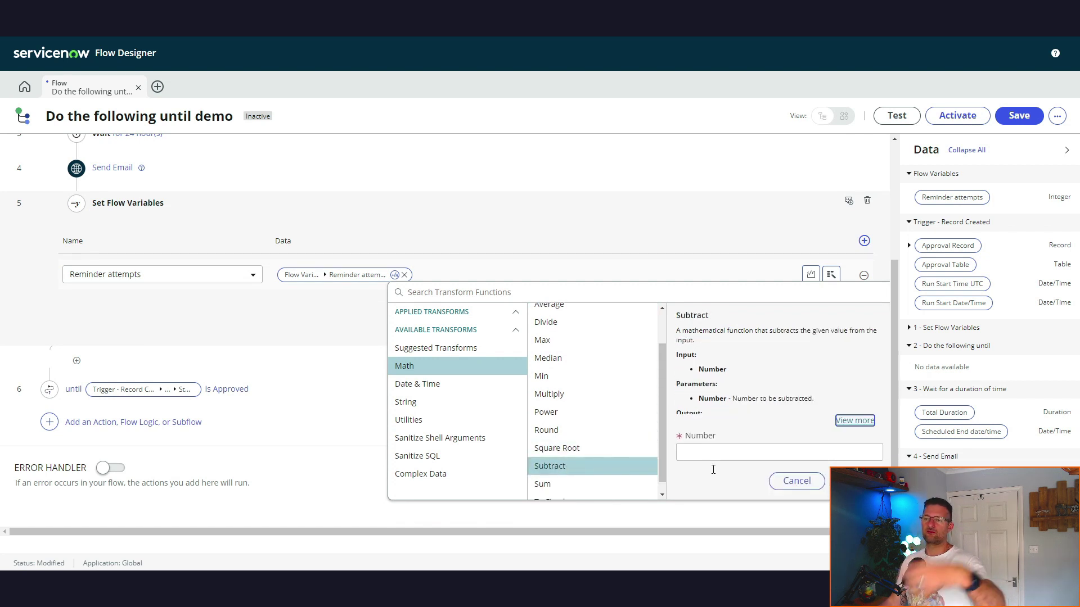
left_click(721, 455)
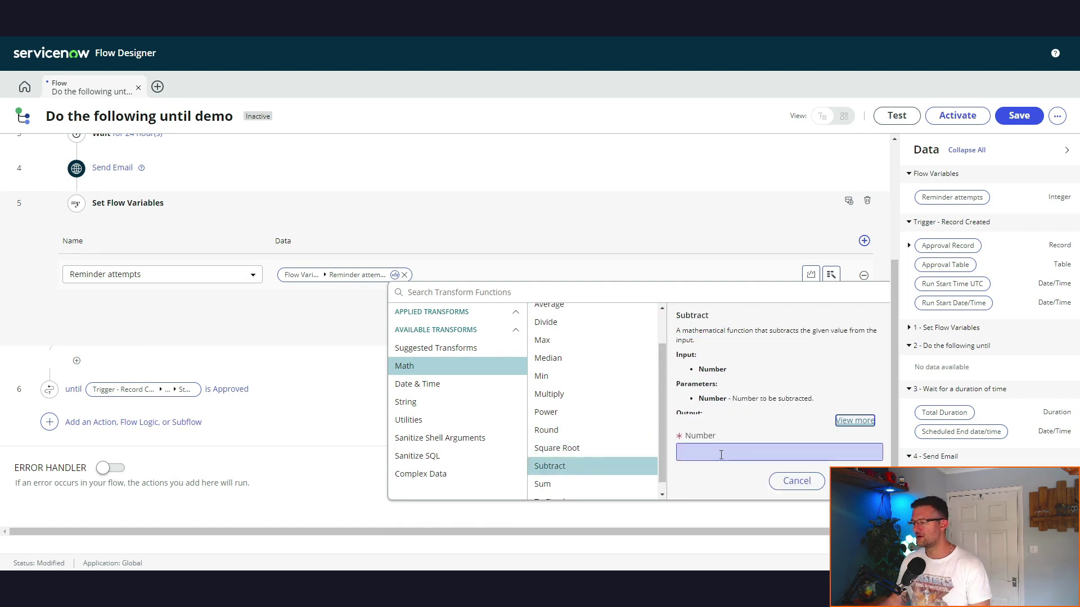
type("1")
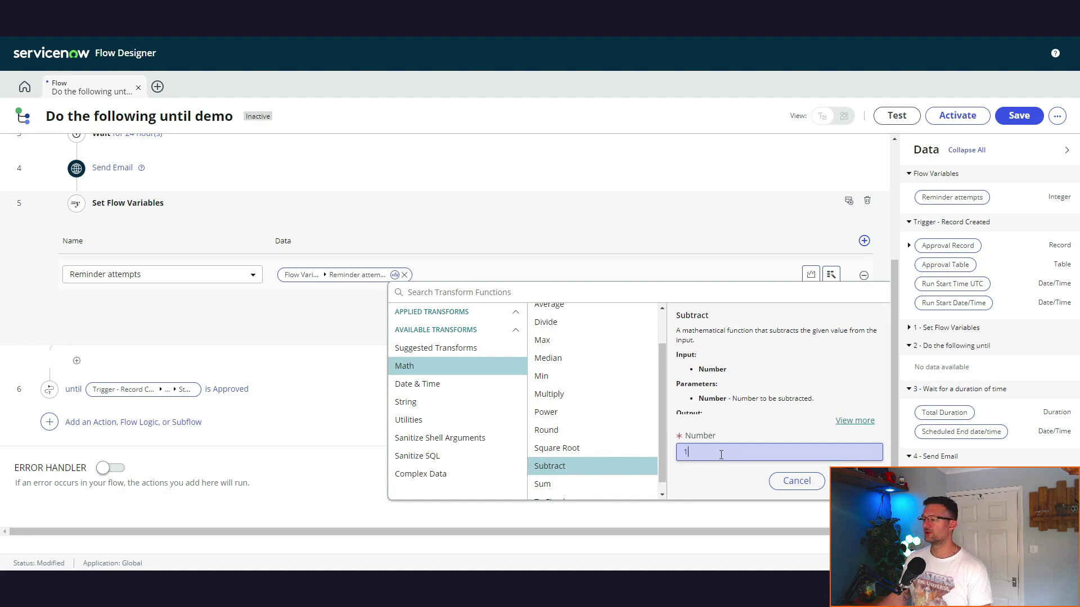
left_click(864, 466)
left_click(850, 481)
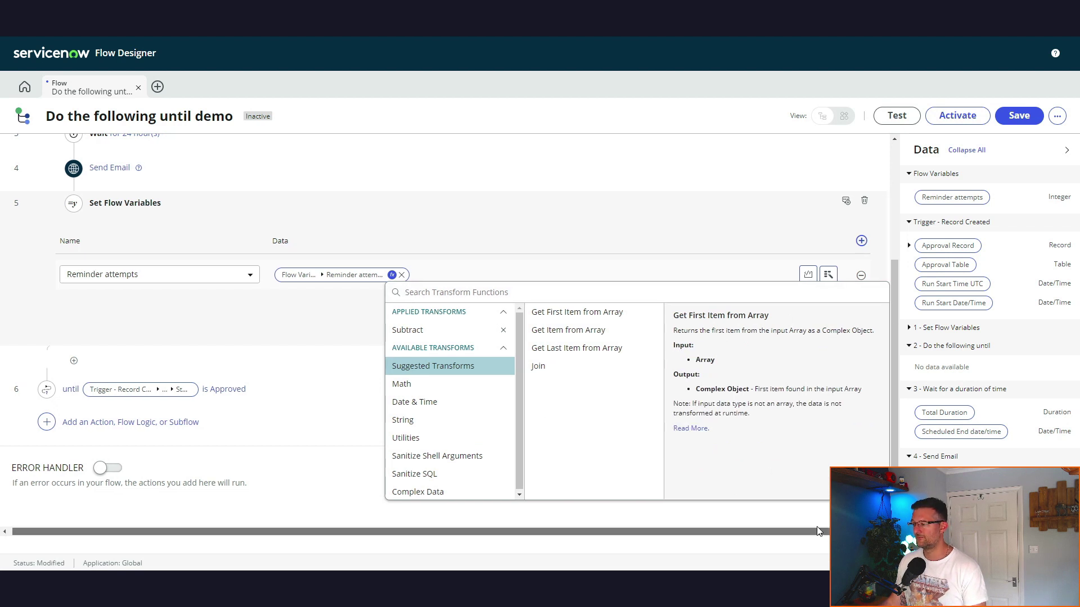
left_click(339, 341)
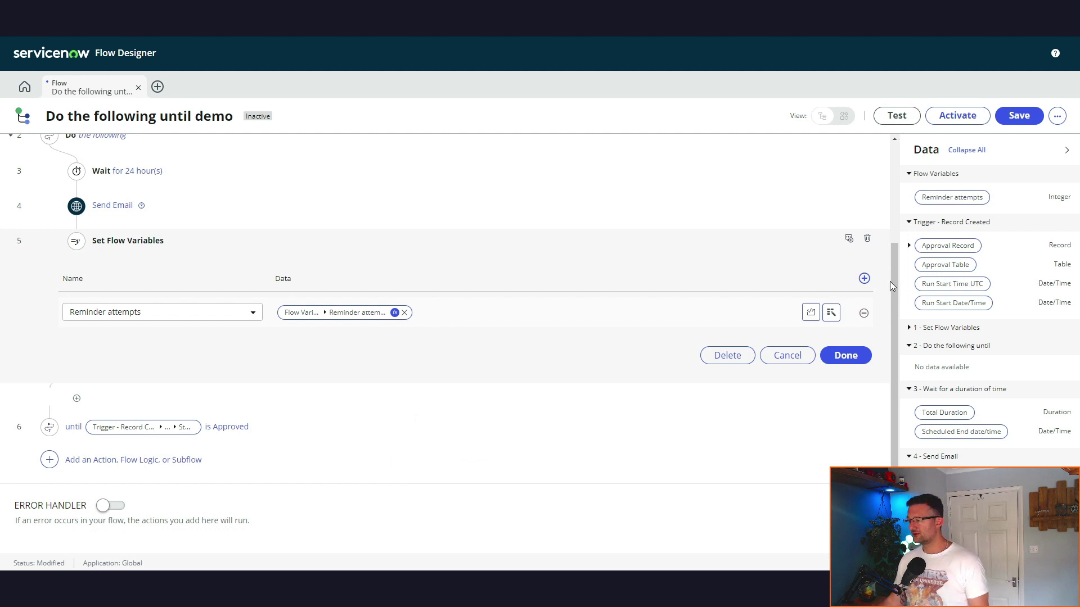
- Review the loop's steps and mark the Reminder attempts decrement step as Done
left_click_drag(896, 288, 890, 263)
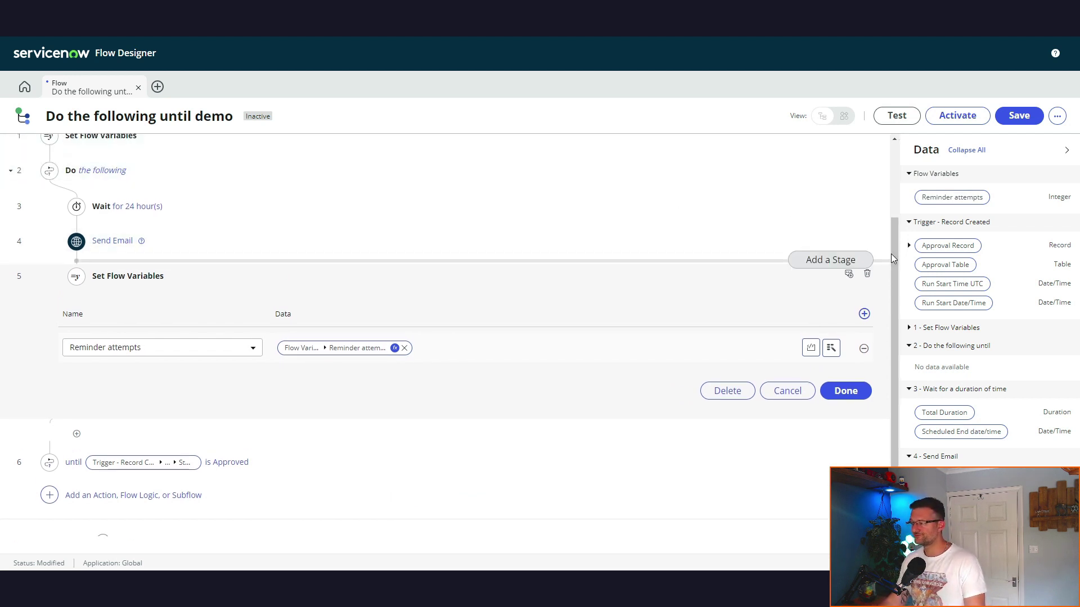
left_click_drag(891, 254, 889, 211)
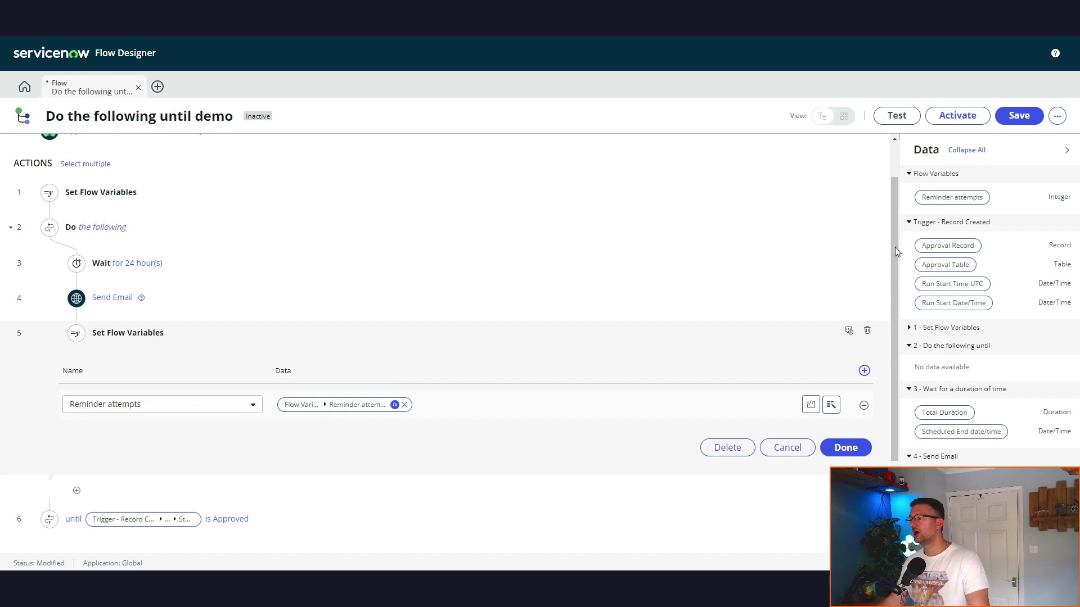
scroll(894, 253, "down", 2)
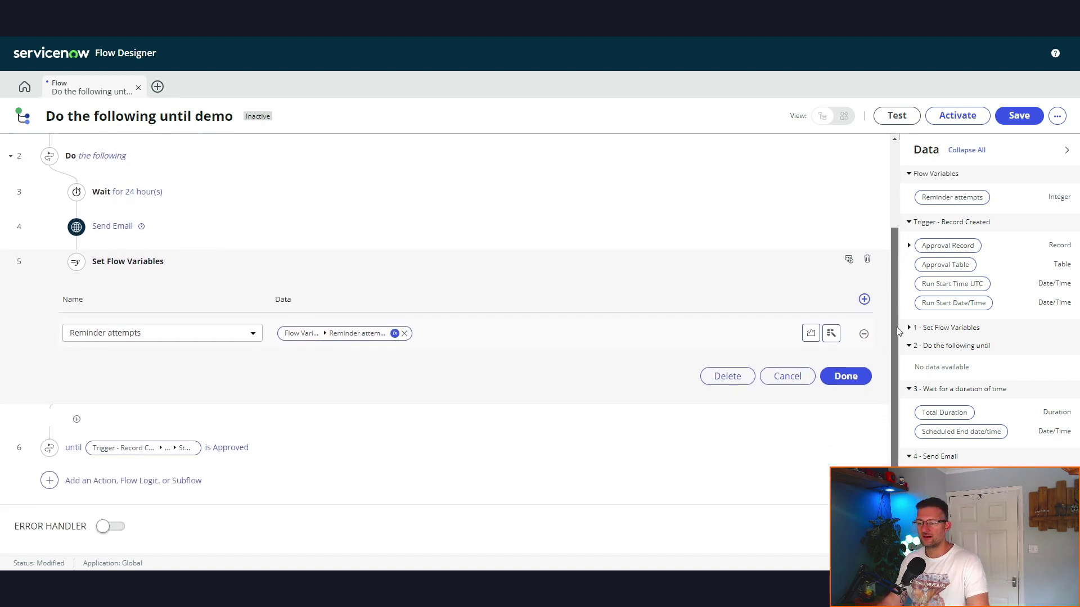
left_click(845, 356)
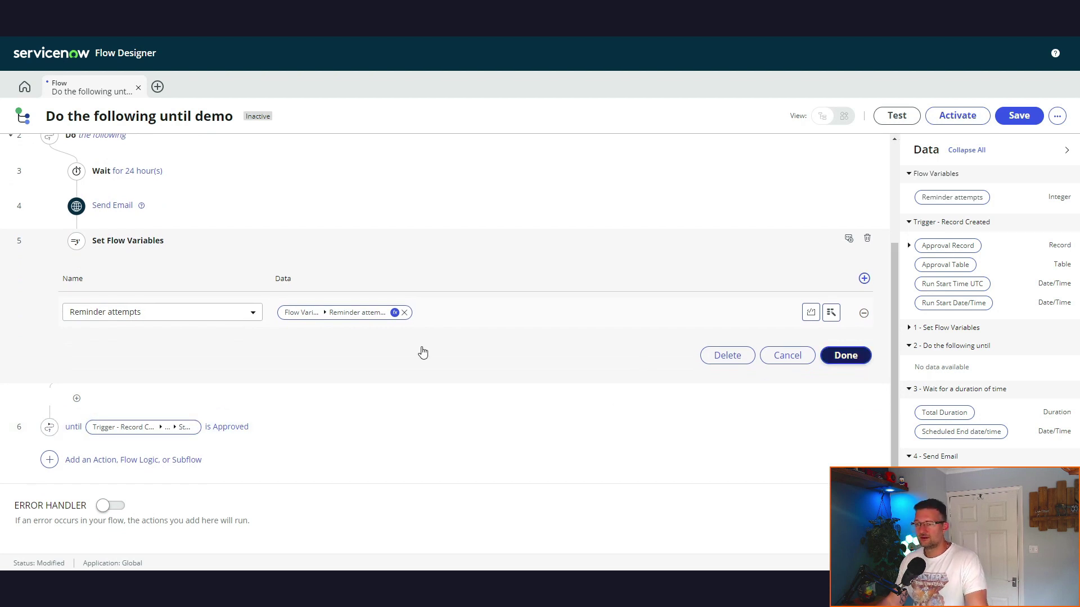
- Add an OR condition to the until clause: Reminder attempts is 0
left_click(223, 428)
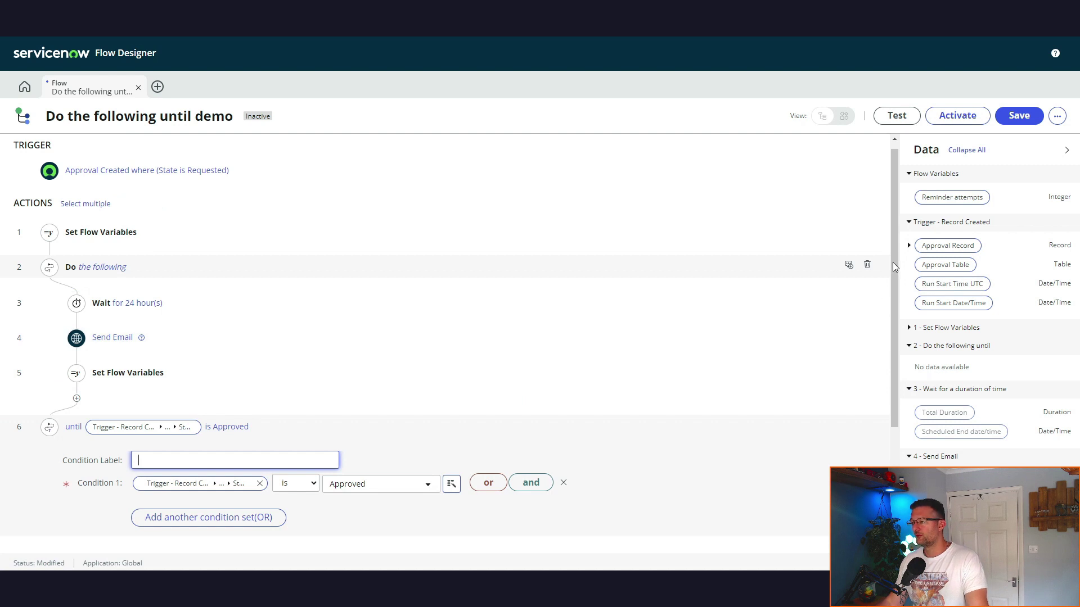
scroll(892, 265, "down", 2)
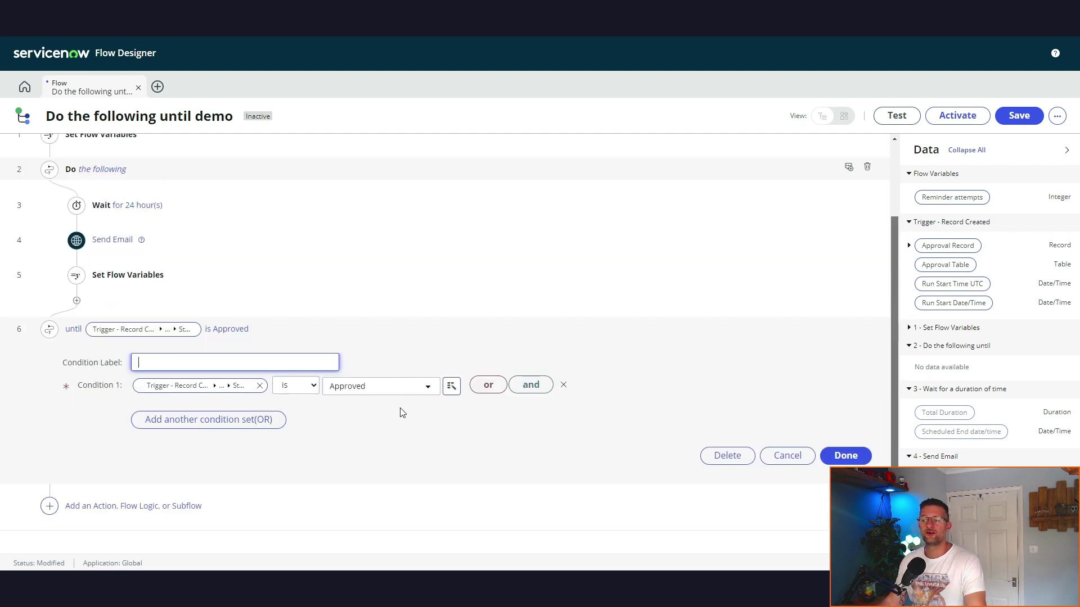
left_click(488, 385)
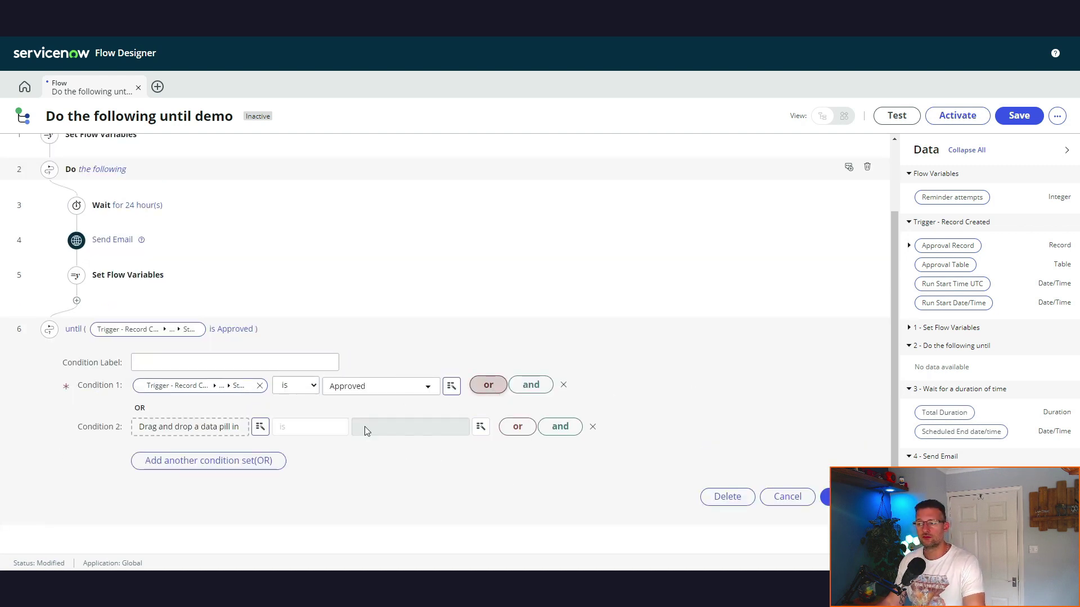
left_click(260, 426)
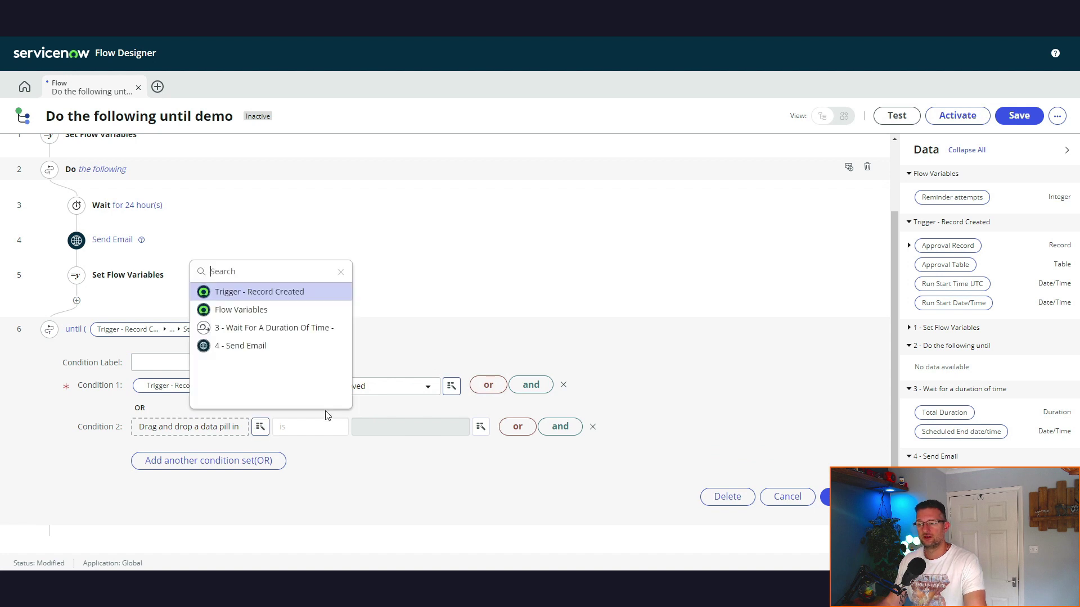
left_click(242, 311)
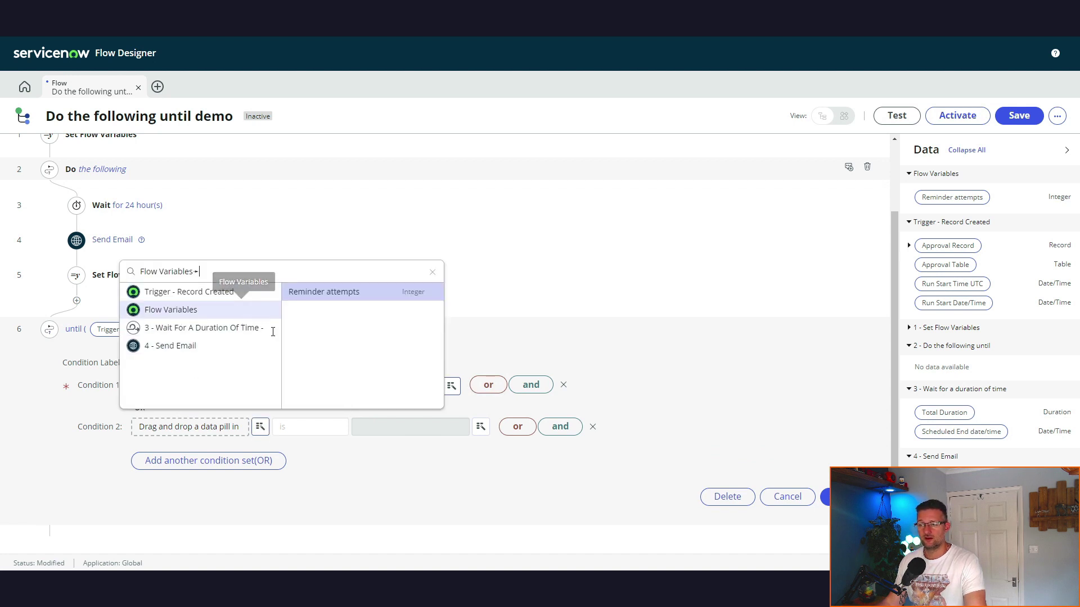
left_click(392, 292)
left_click(400, 425)
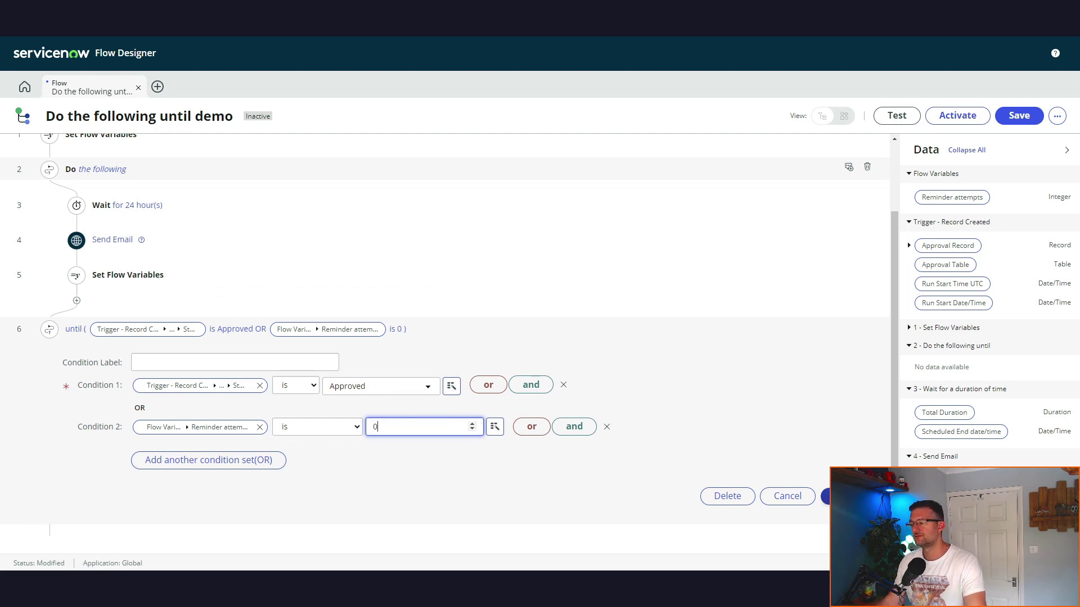
left_click(826, 496)
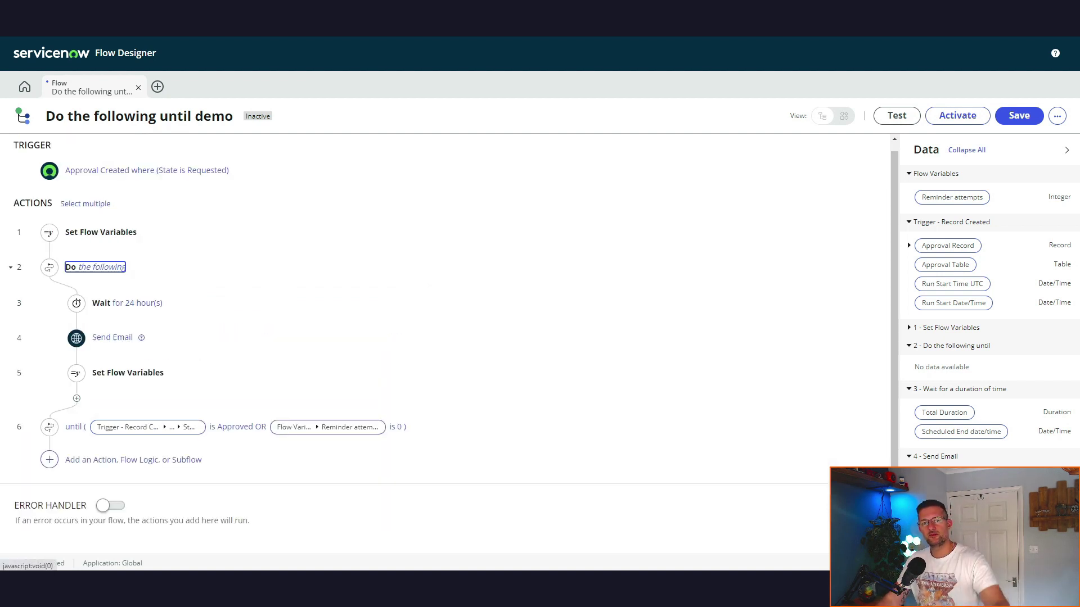